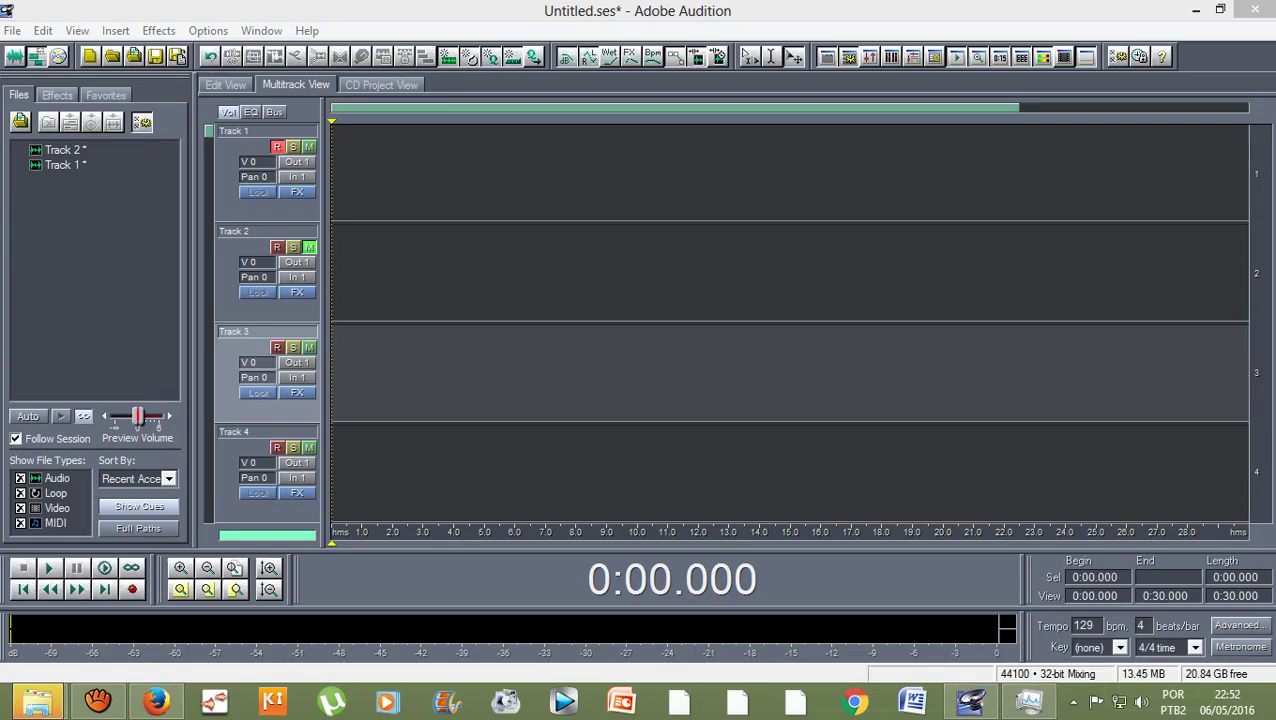
Record a take of about 11 seconds on Track 1 and another of similar length on the muted Track 2.
key(ctrl+space)
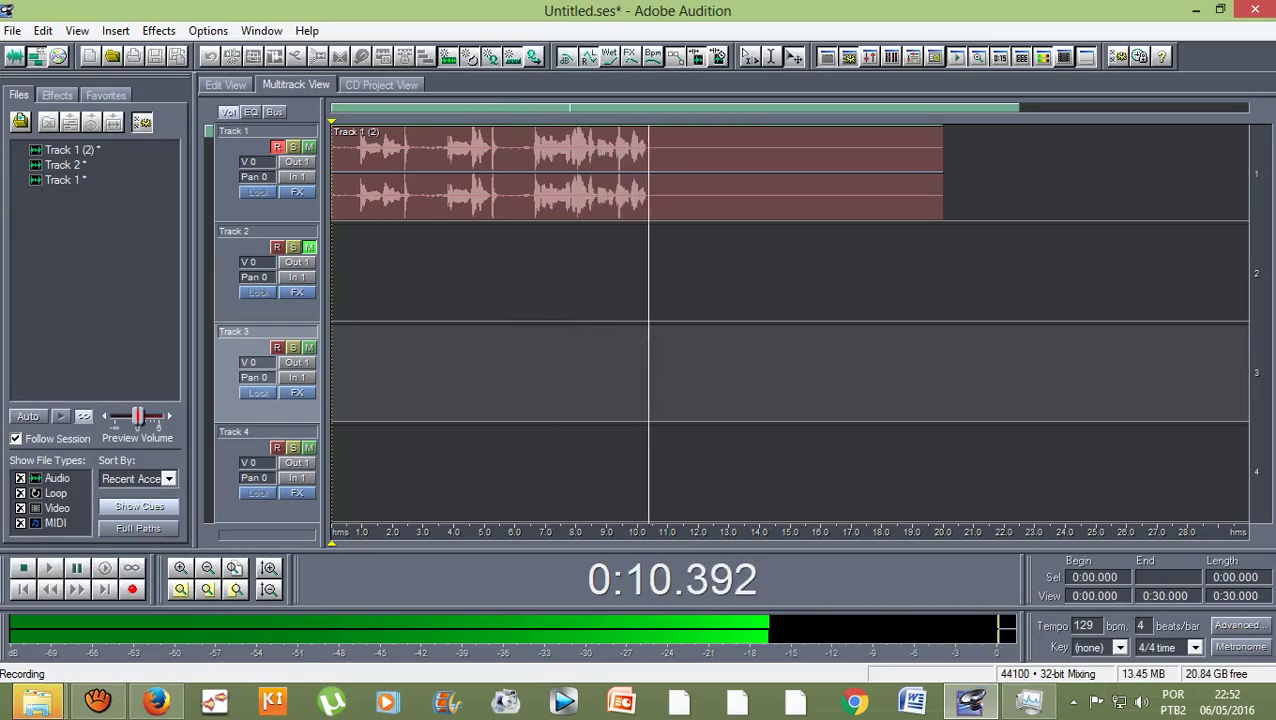
key(space)
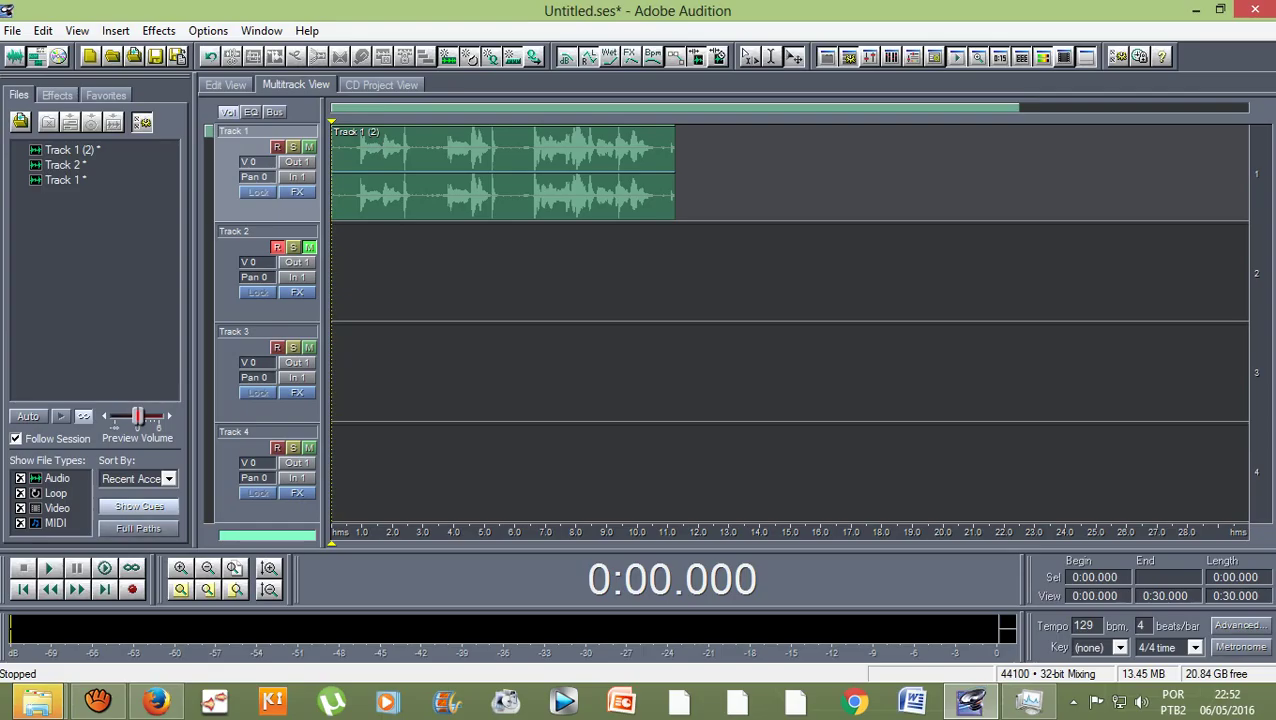
click(132, 589)
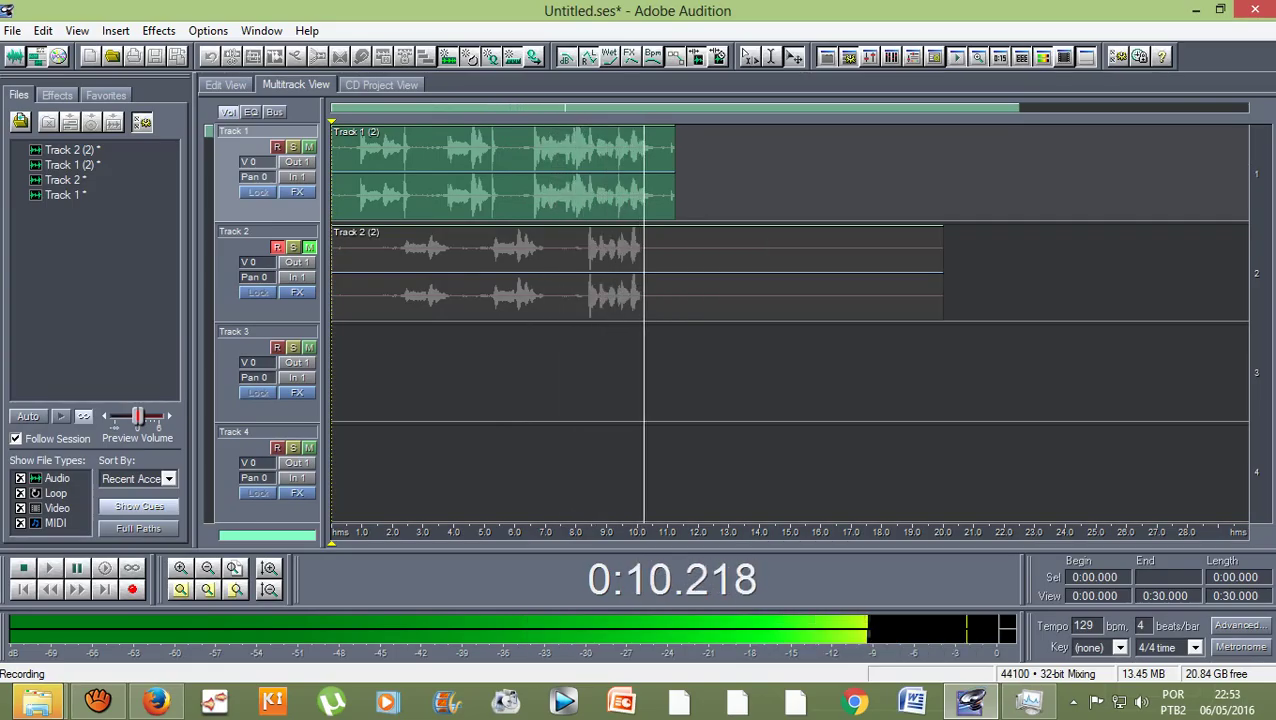
key(space)
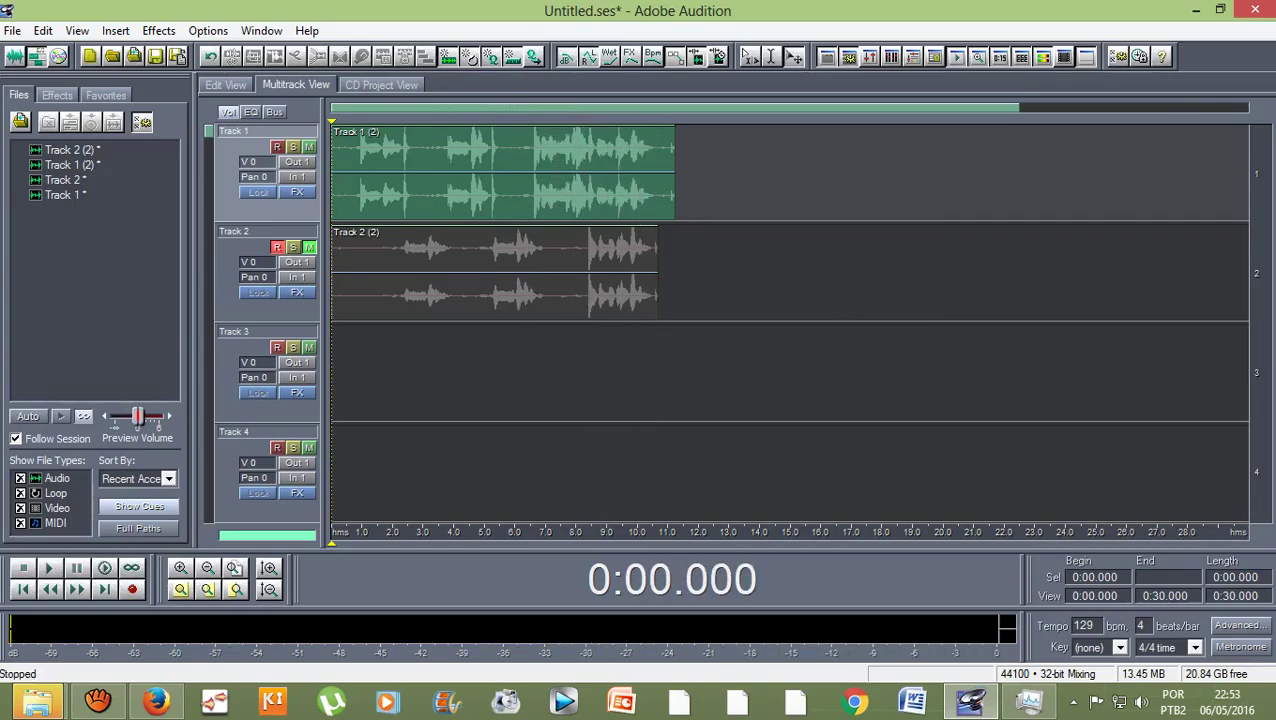
Arm Track 3 and disarm Track 2, keeping it muted, and record a take of about 12 seconds on Track 3.
click(277, 347)
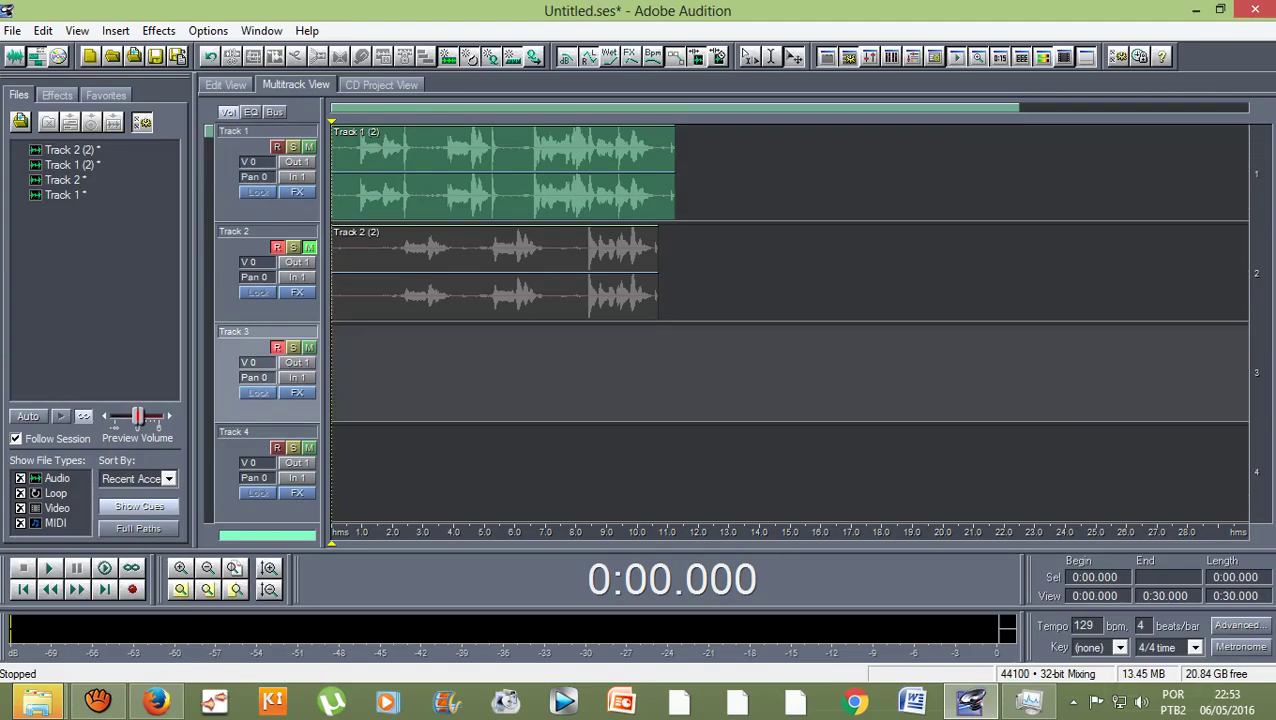
click(277, 247)
click(308, 247)
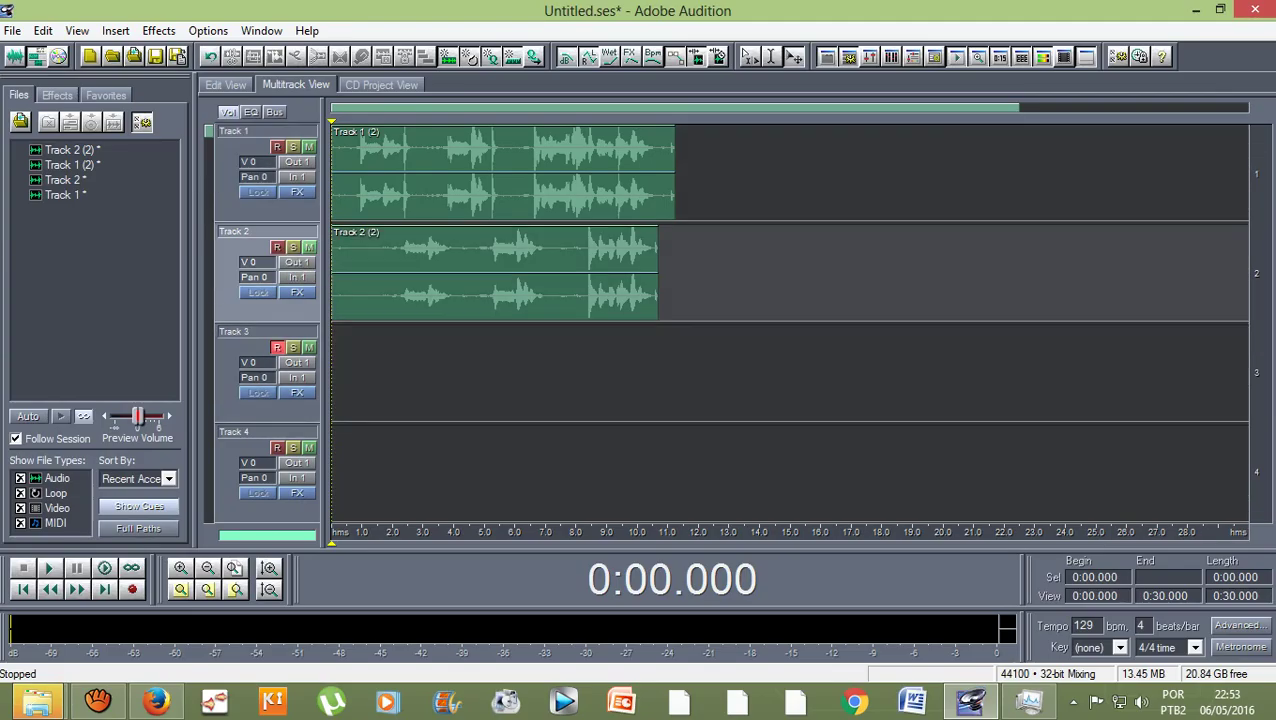
click(308, 247)
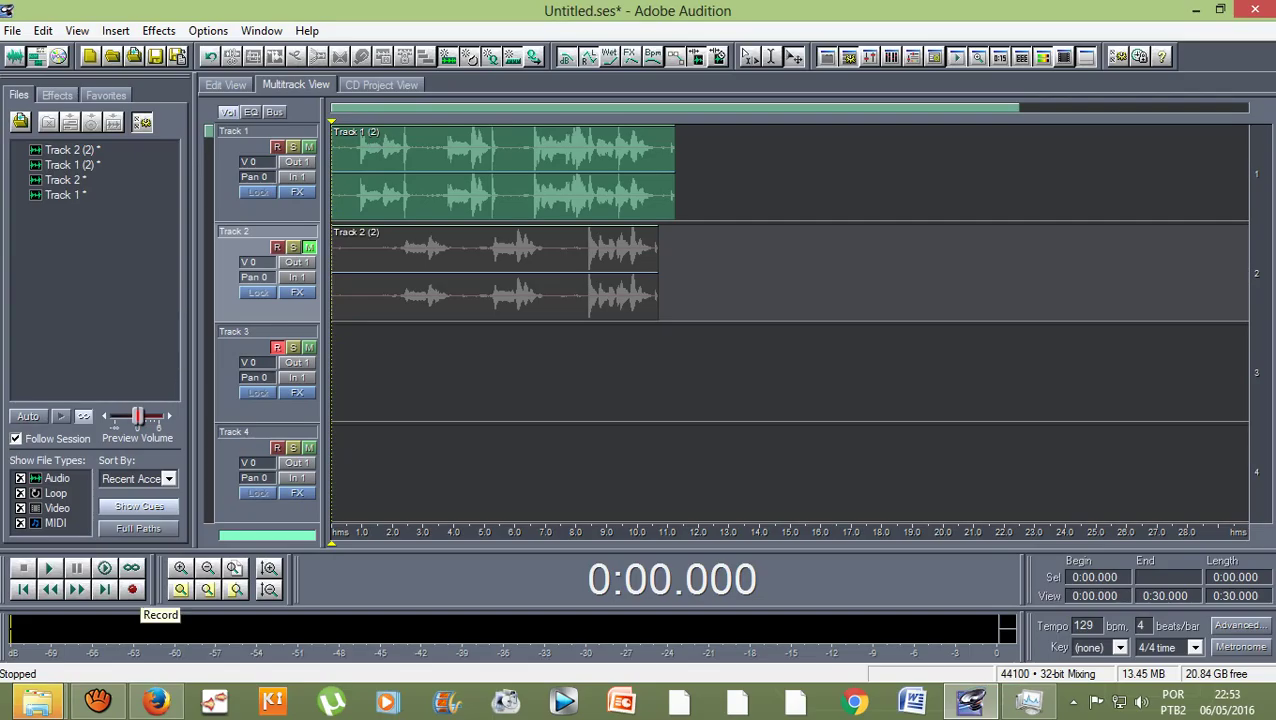
click(131, 589)
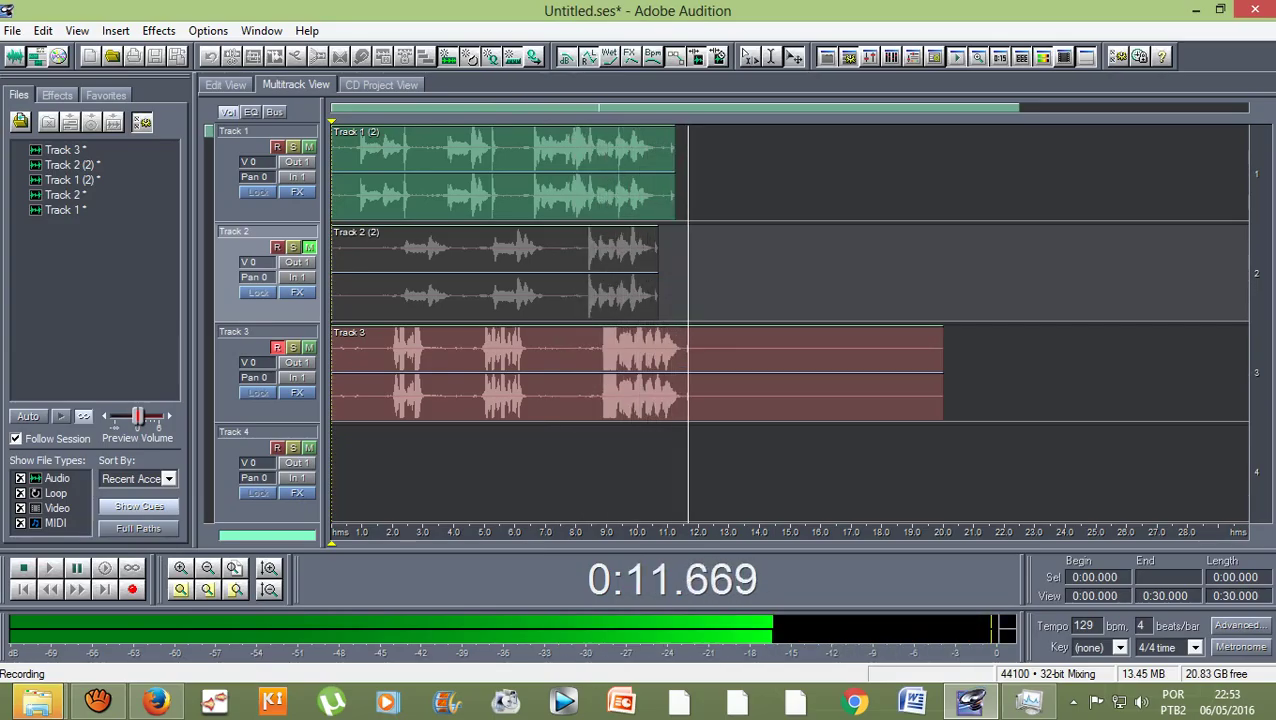
key(space)
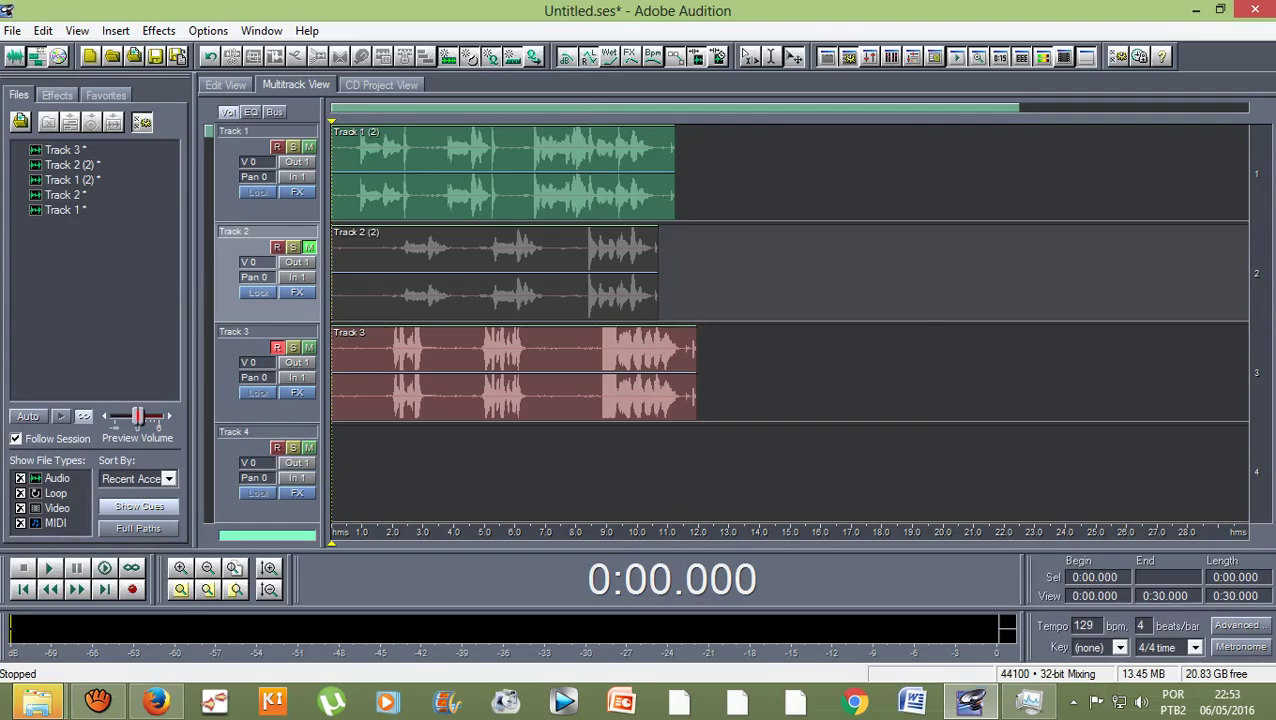
Disarm and mute Track 3, arm Track 4, and record a take of about 11.5 seconds on it.
click(277, 347)
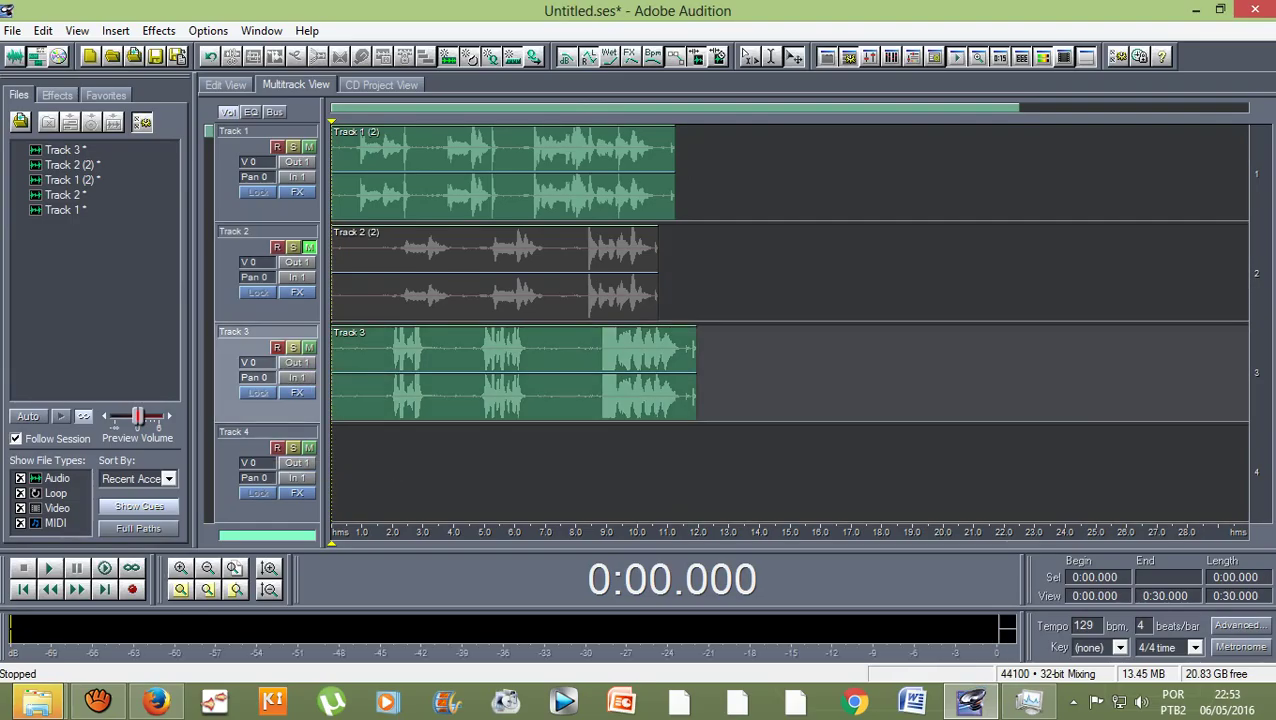
click(309, 347)
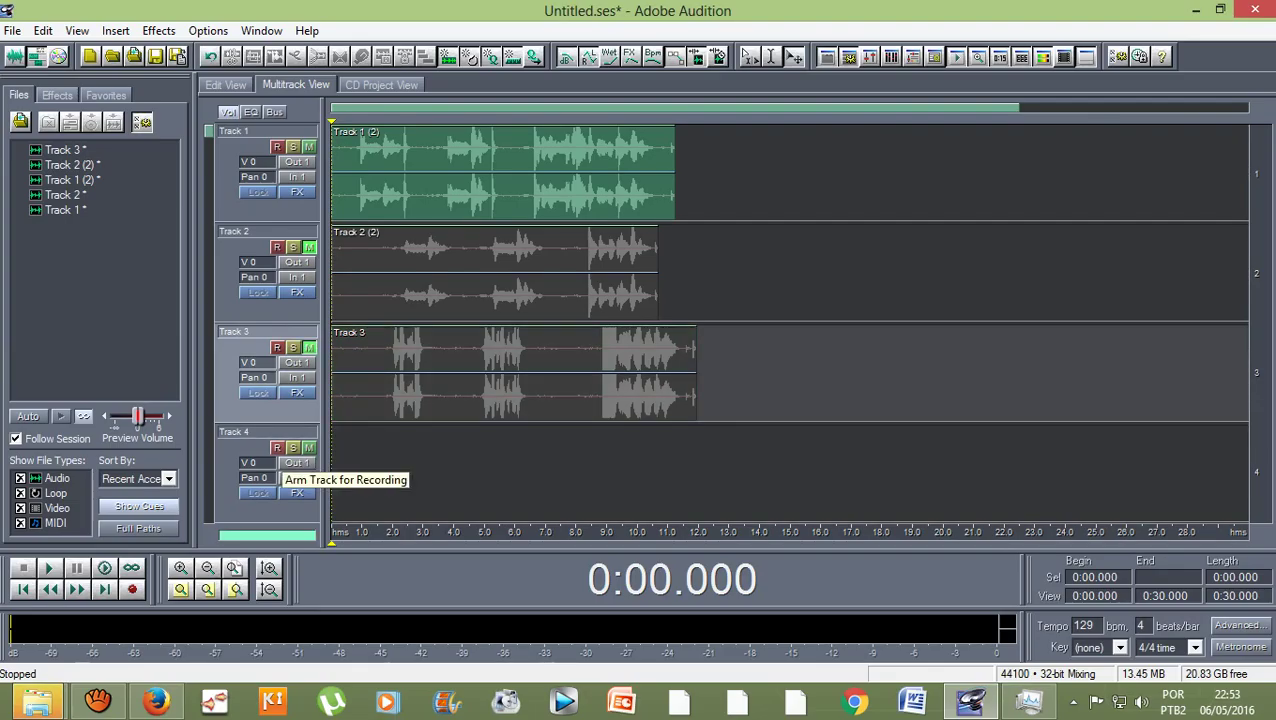
click(278, 448)
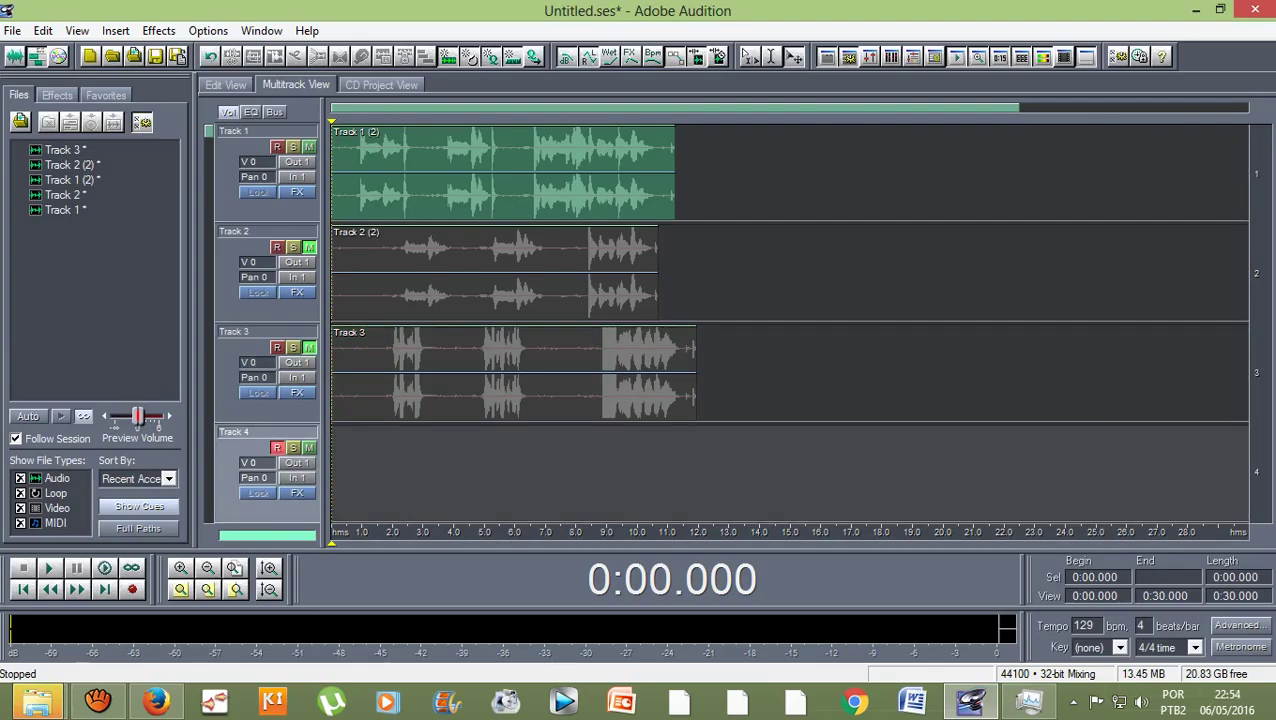
click(131, 589)
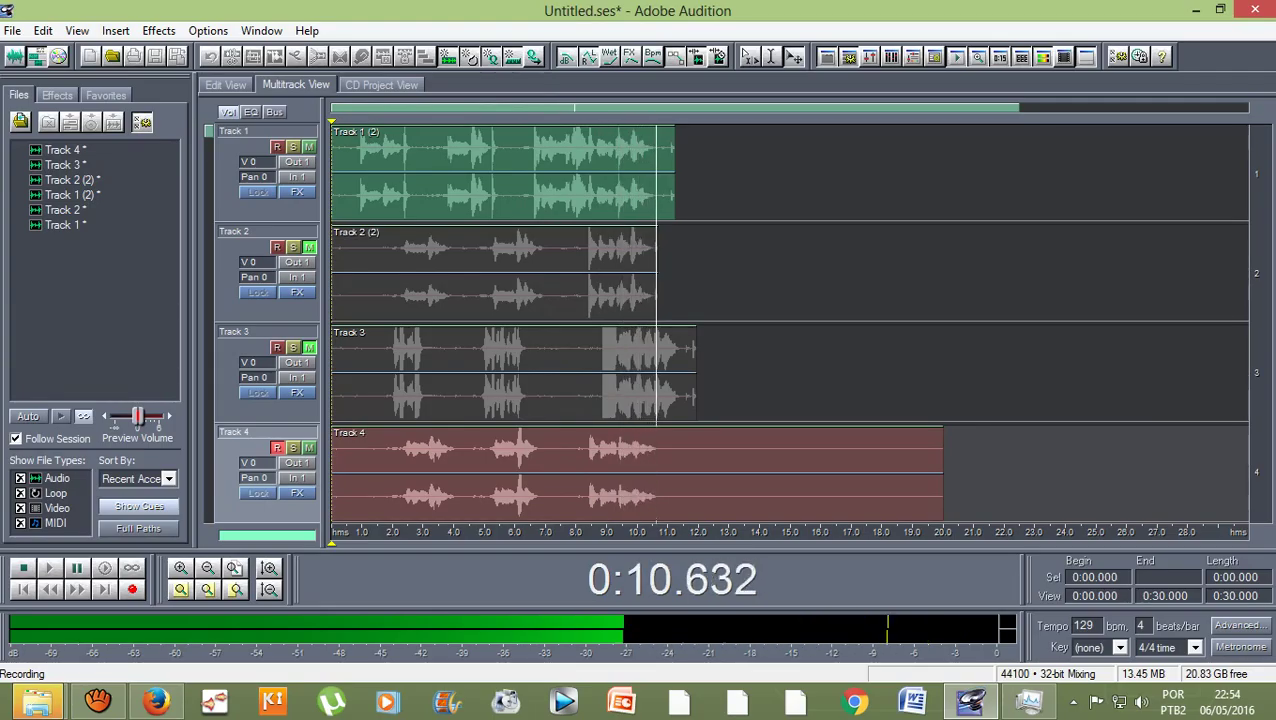
key(space)
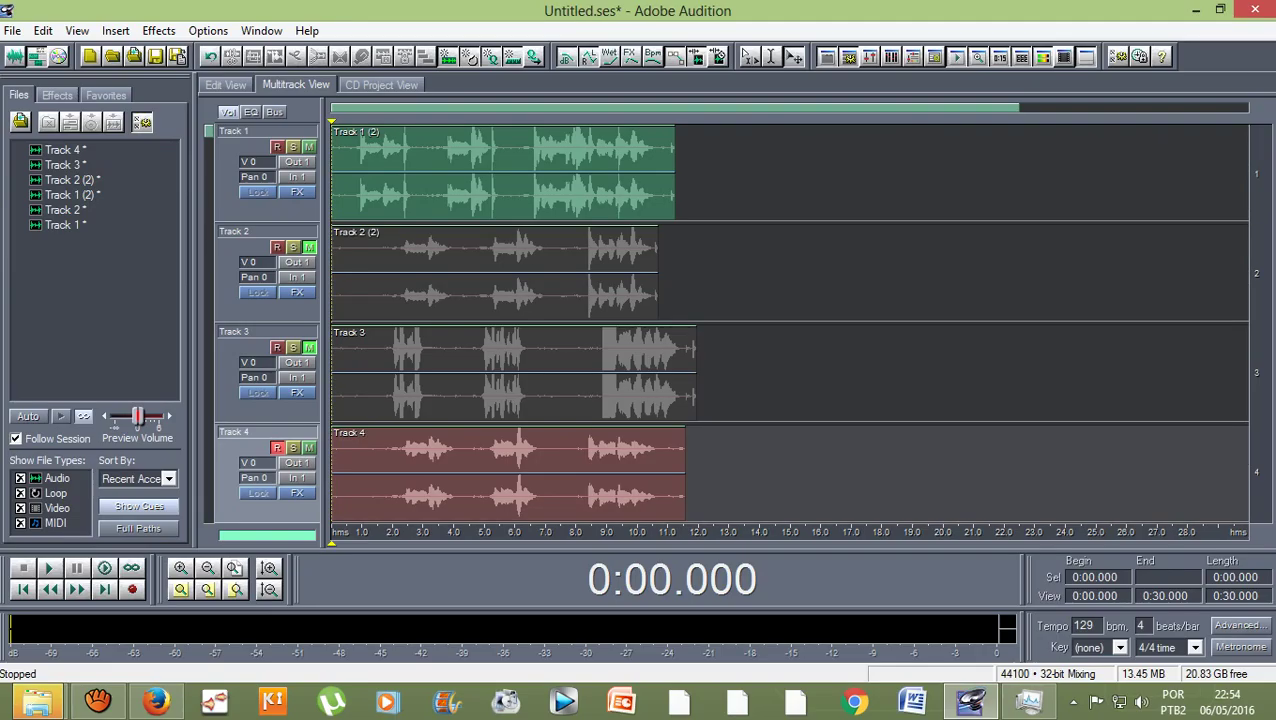
Unmute Tracks 3 and 2 and play all four tracks together.
click(308, 347)
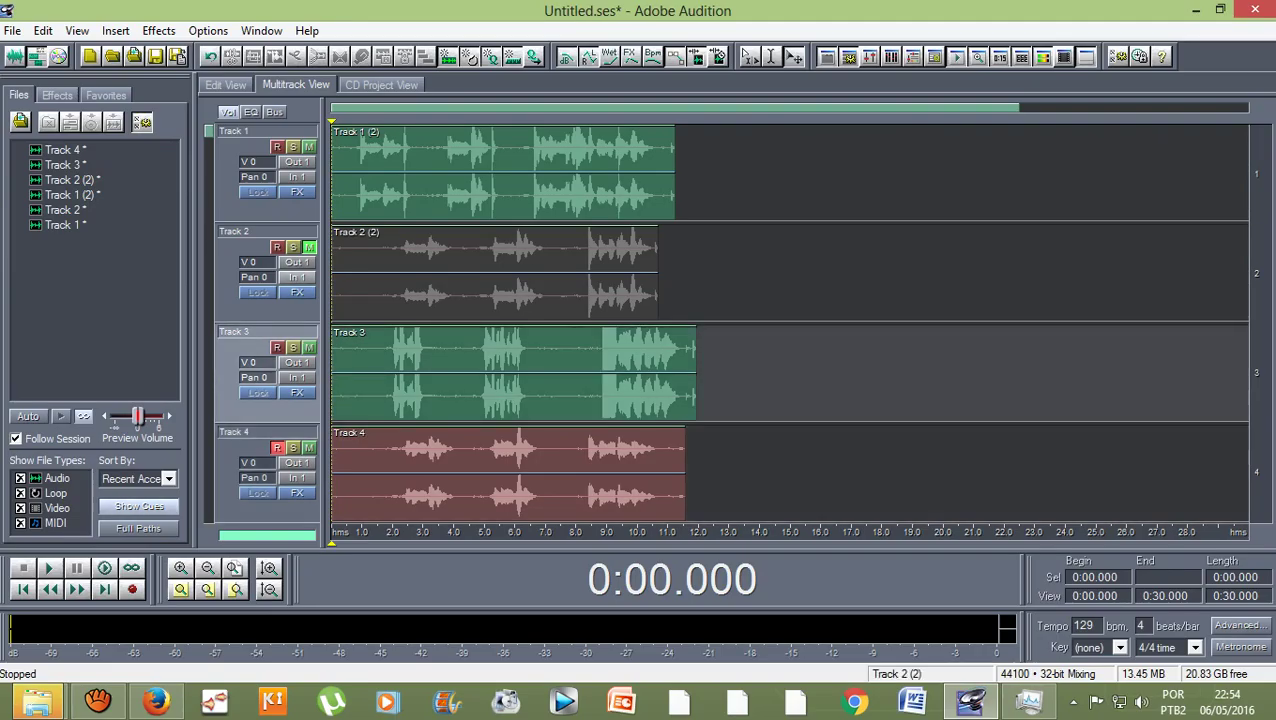
click(308, 247)
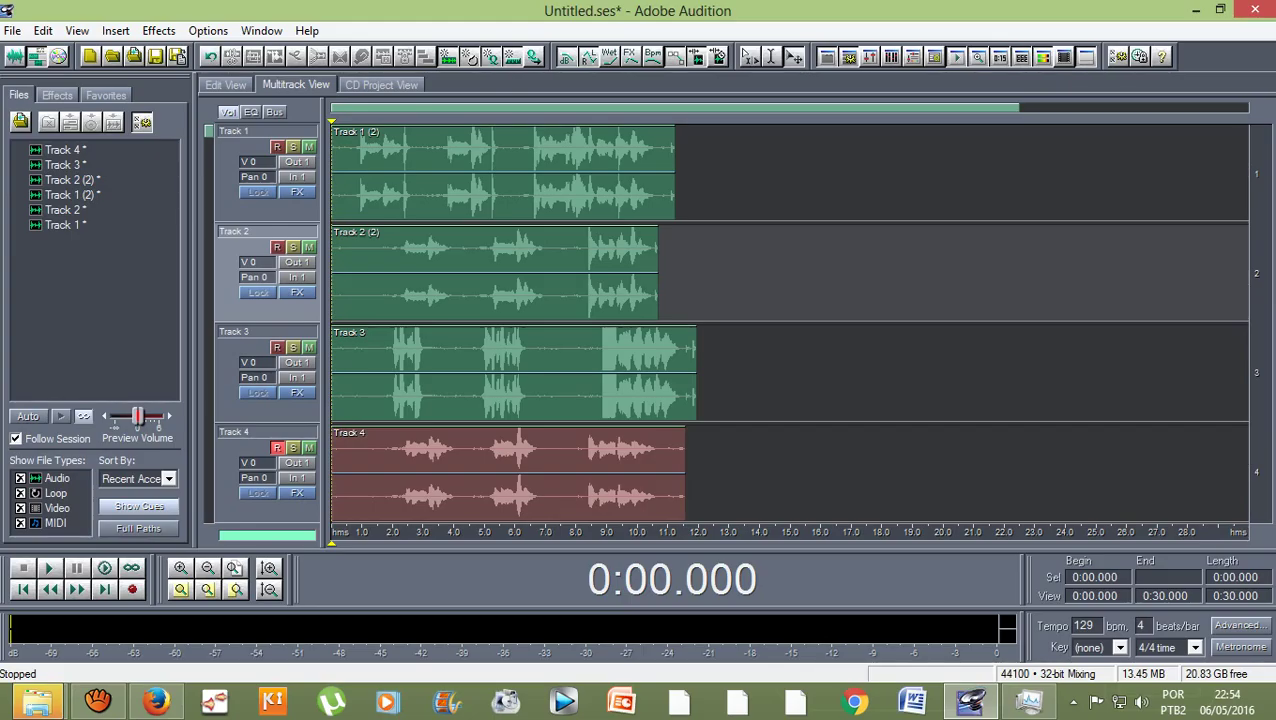
key(space)
Trim the clip ends on Tracks 1 and 4 to about 10.7 seconds and on Track 3 to about 11.4 seconds.
click(664, 195)
drag(672, 212, 656, 212)
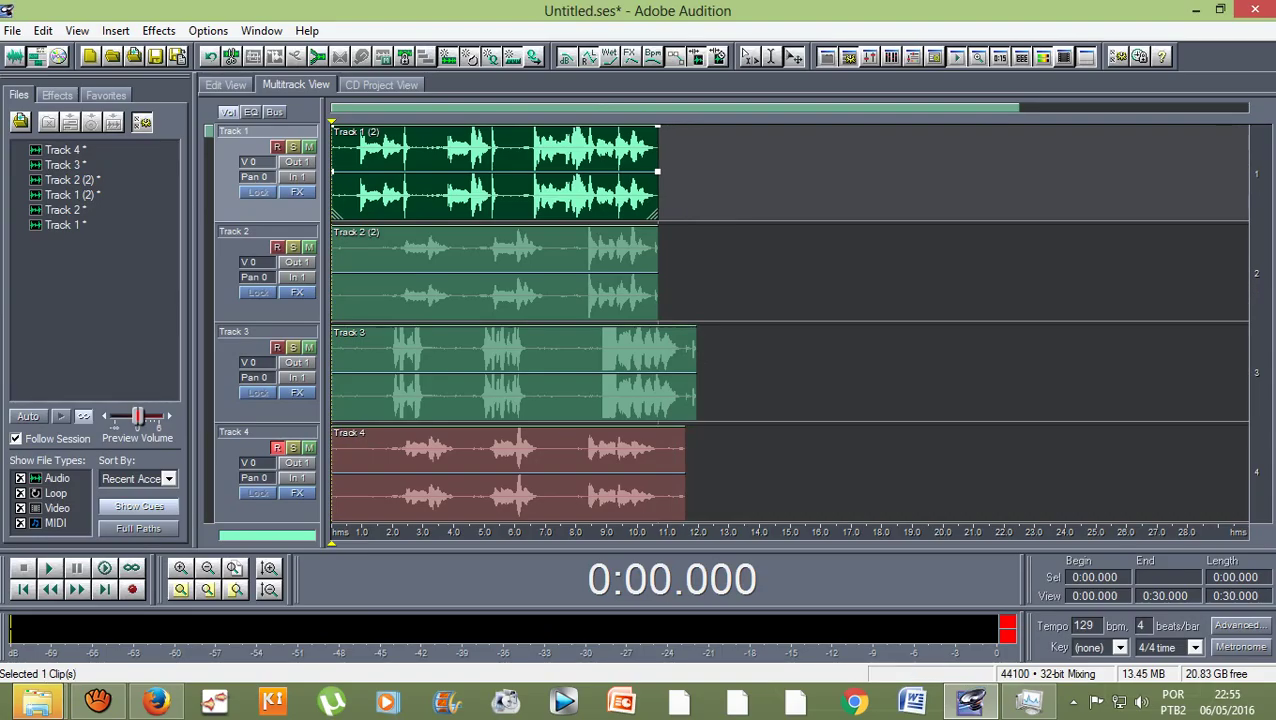
click(693, 372)
drag(695, 372, 680, 372)
click(682, 472)
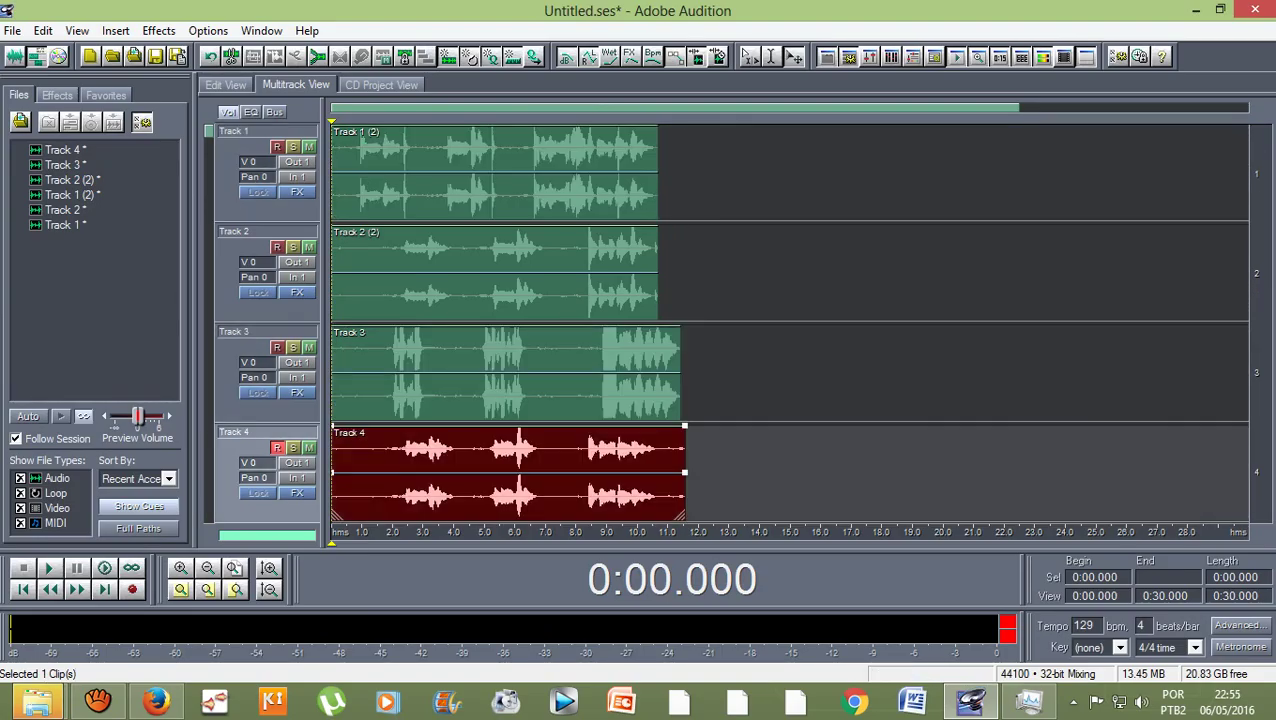
drag(684, 472, 658, 472)
Trim the end of the Track 2 clip to about 10.6 seconds.
click(655, 272)
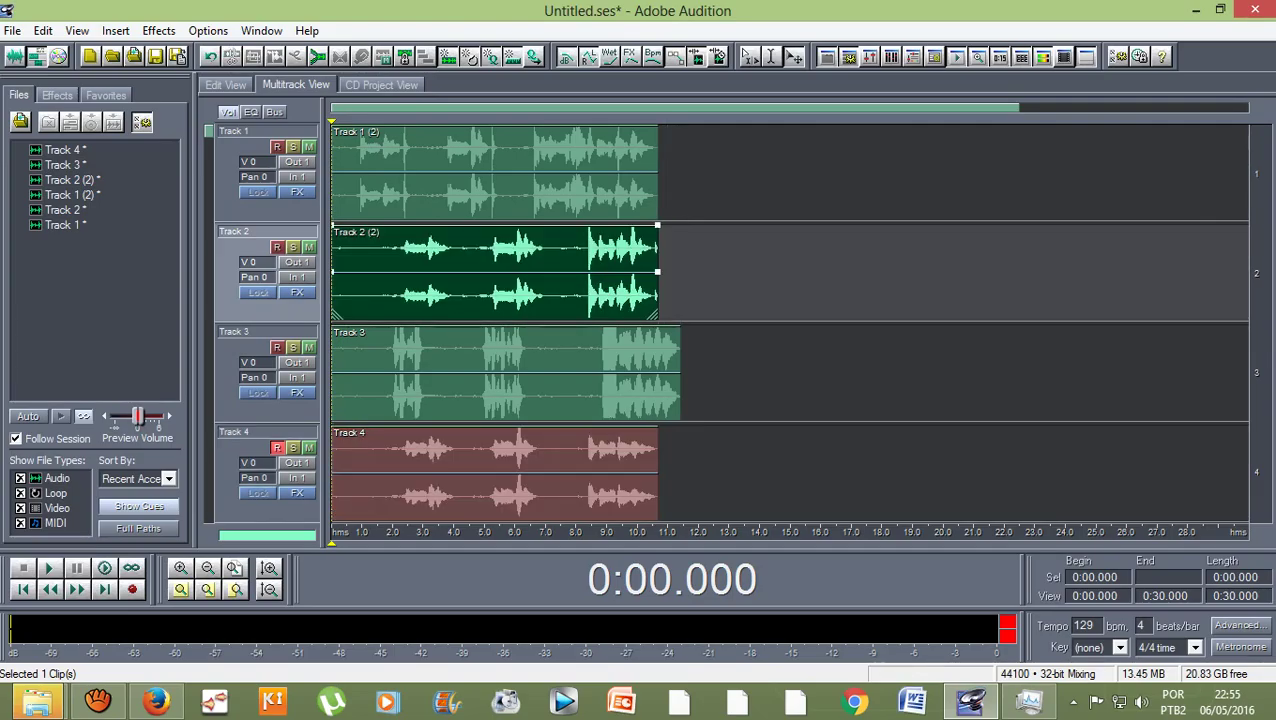
drag(657, 272, 651, 272)
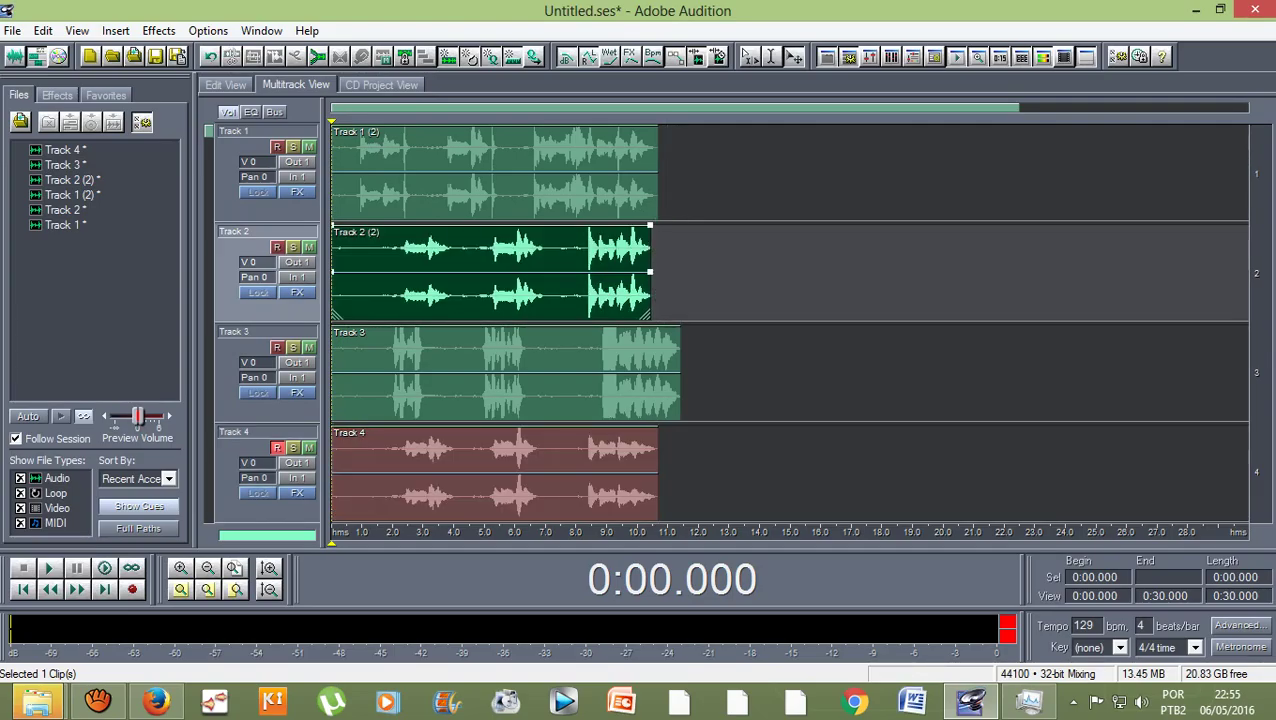
scroll(652, 200, up, 4)
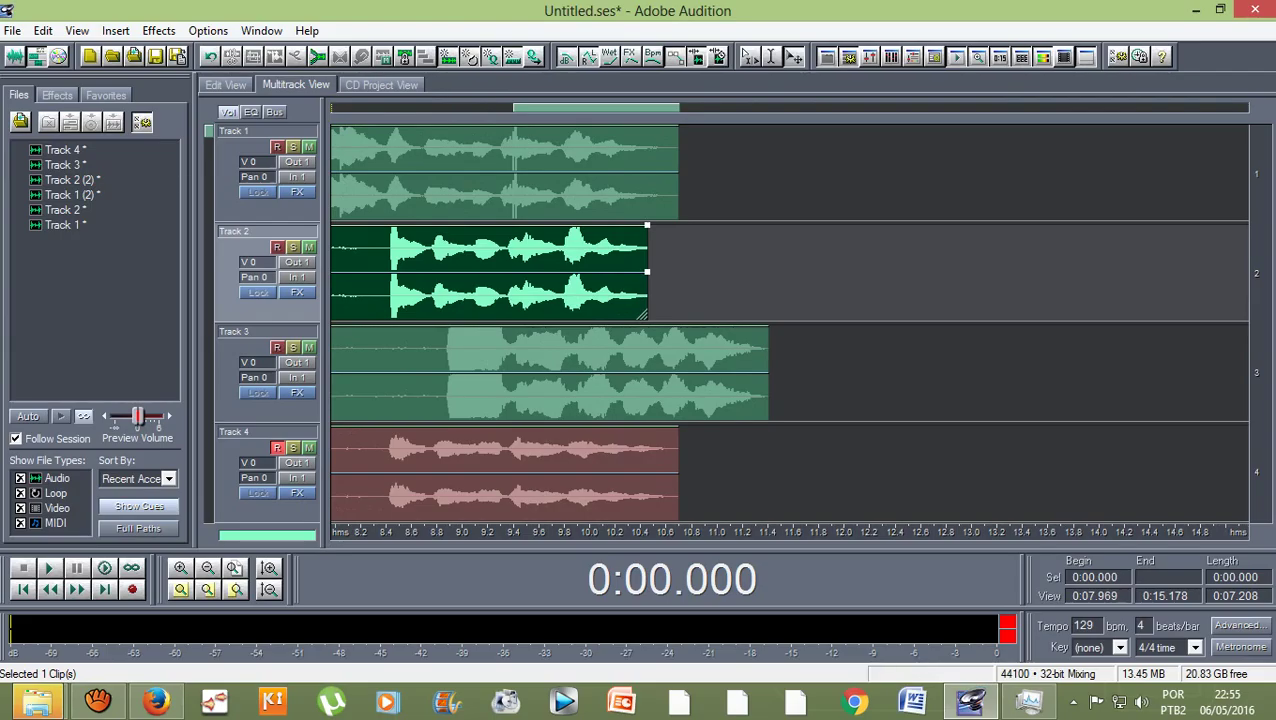
click(700, 272)
click(630, 272)
drag(647, 272, 665, 272)
scroll(663, 272, down, 4)
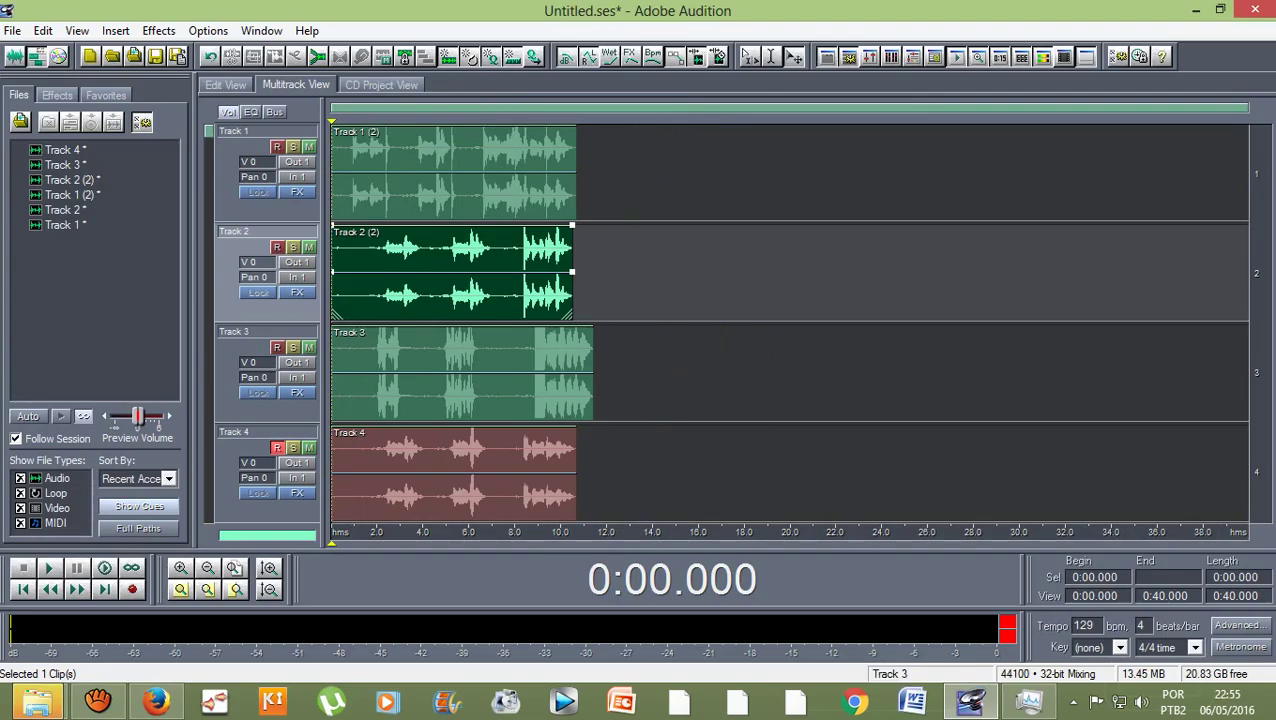
Open the Track 3 clip in the waveform editor and play its first phrase from about 1.9 seconds.
click(462, 372)
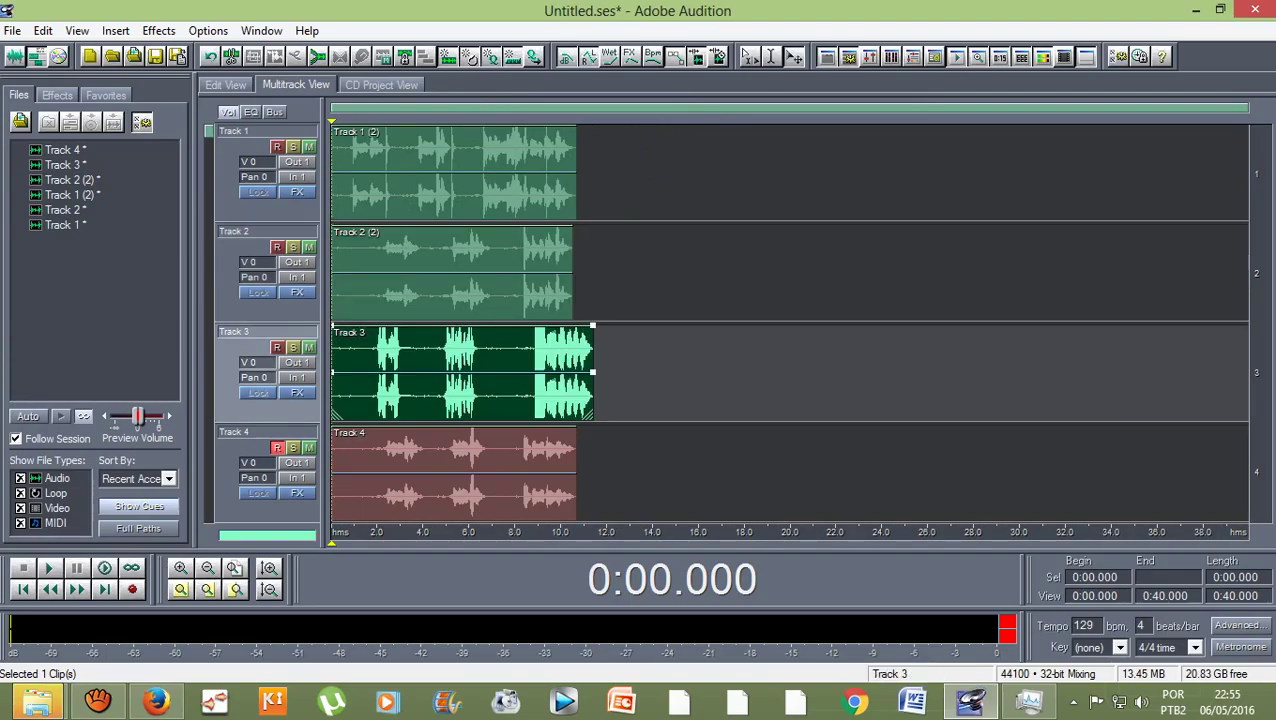
double_click(462, 372)
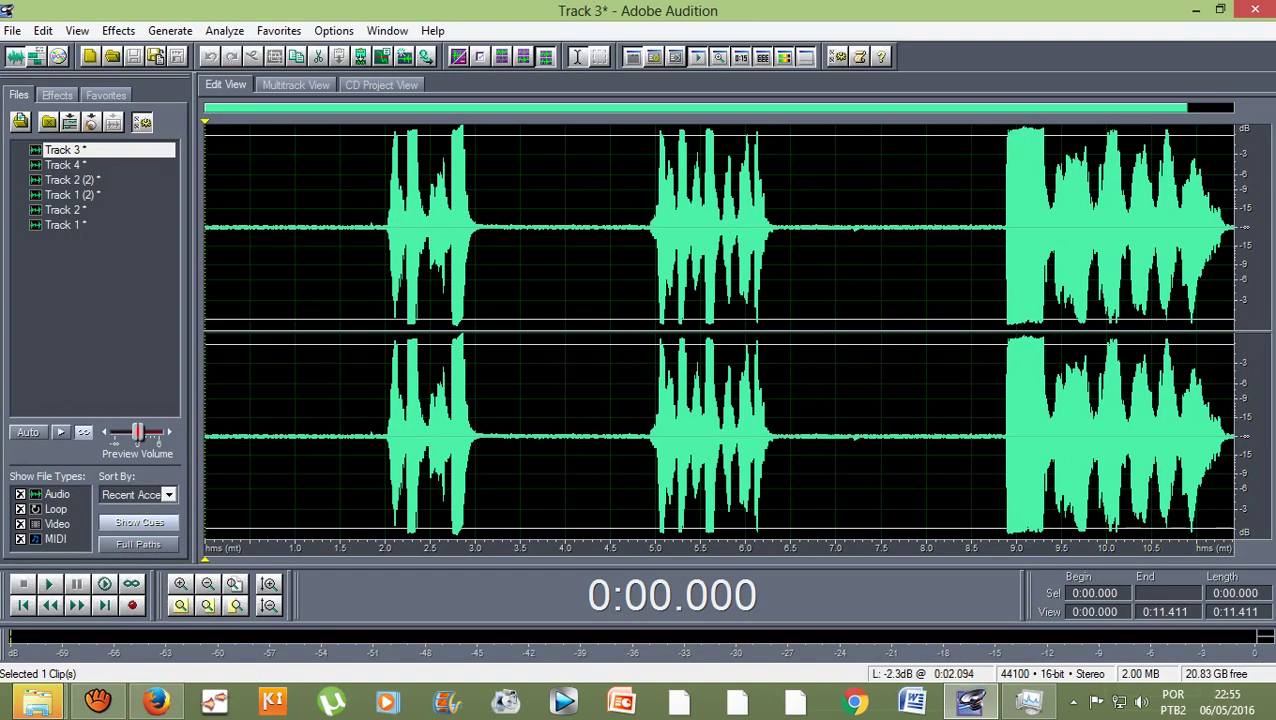
click(375, 226)
key(space)
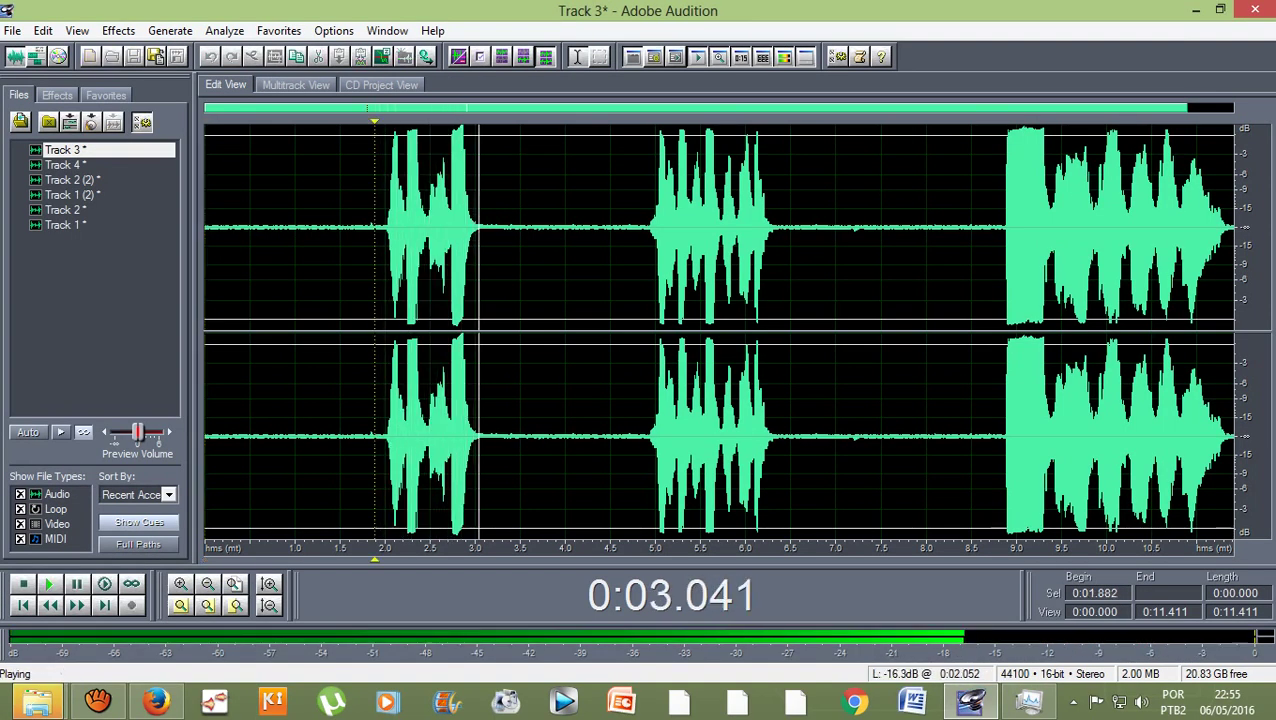
key(space)
Select the Track 3 waveform from about 1.9 to 11.4 seconds, covering all three vocal phrases.
drag(385, 226, 1162, 226)
drag(1191, 226, 1240, 226)
drag(408, 229, 608, 229)
drag(347, 226, 598, 226)
drag(806, 226, 905, 226)
drag(342, 226, 1135, 226)
drag(1220, 228, 1197, 228)
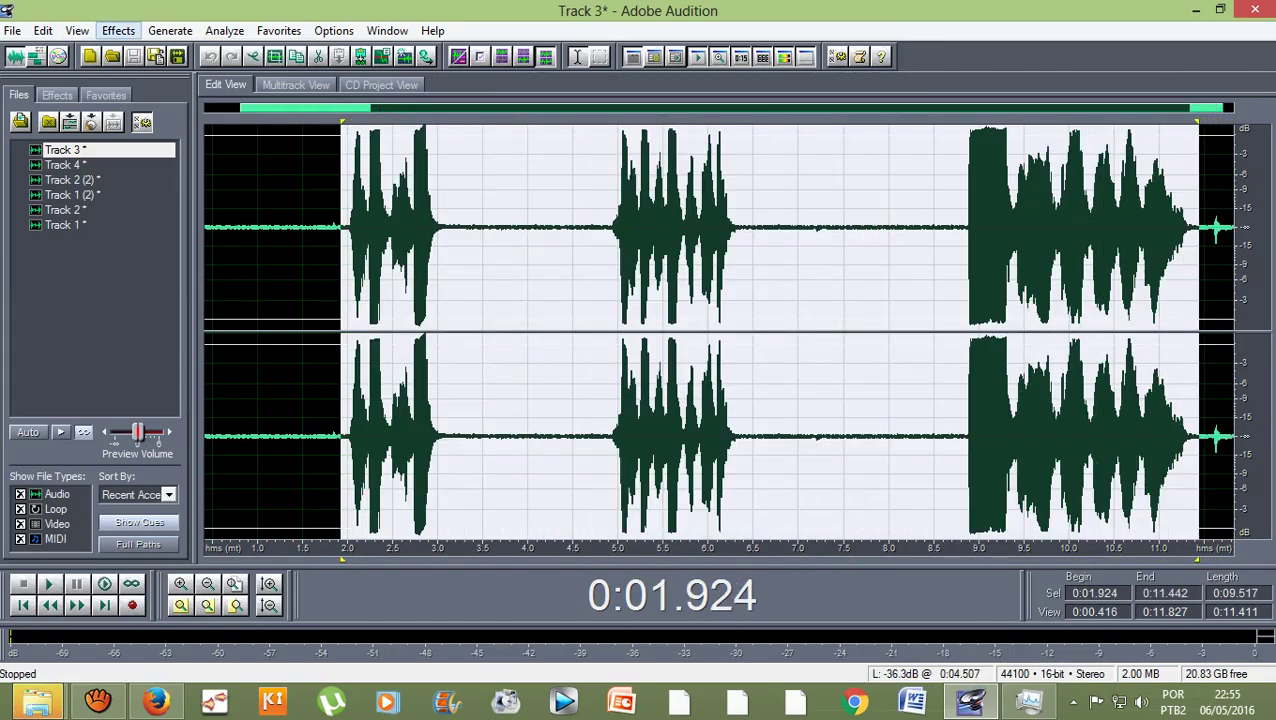
Preview and apply the Chorus delay effect to the selection using the Wide & Thick preset.
click(118, 30)
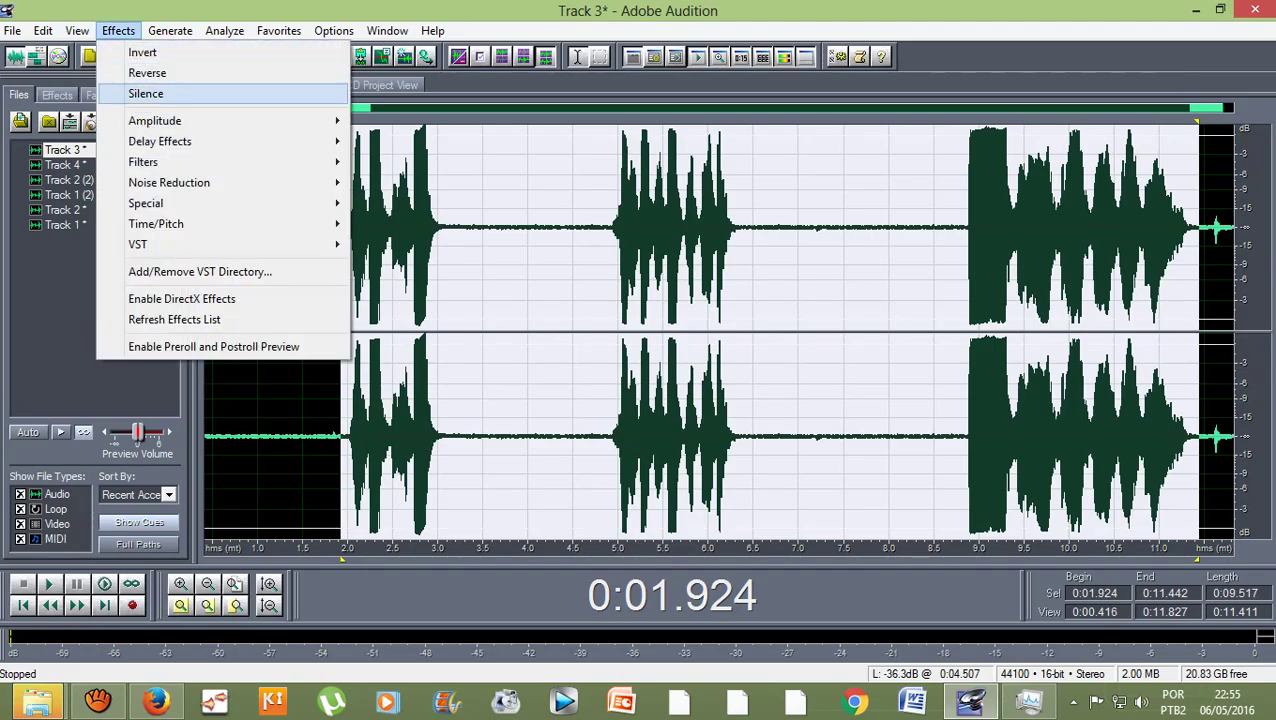
mouse_move(160, 141)
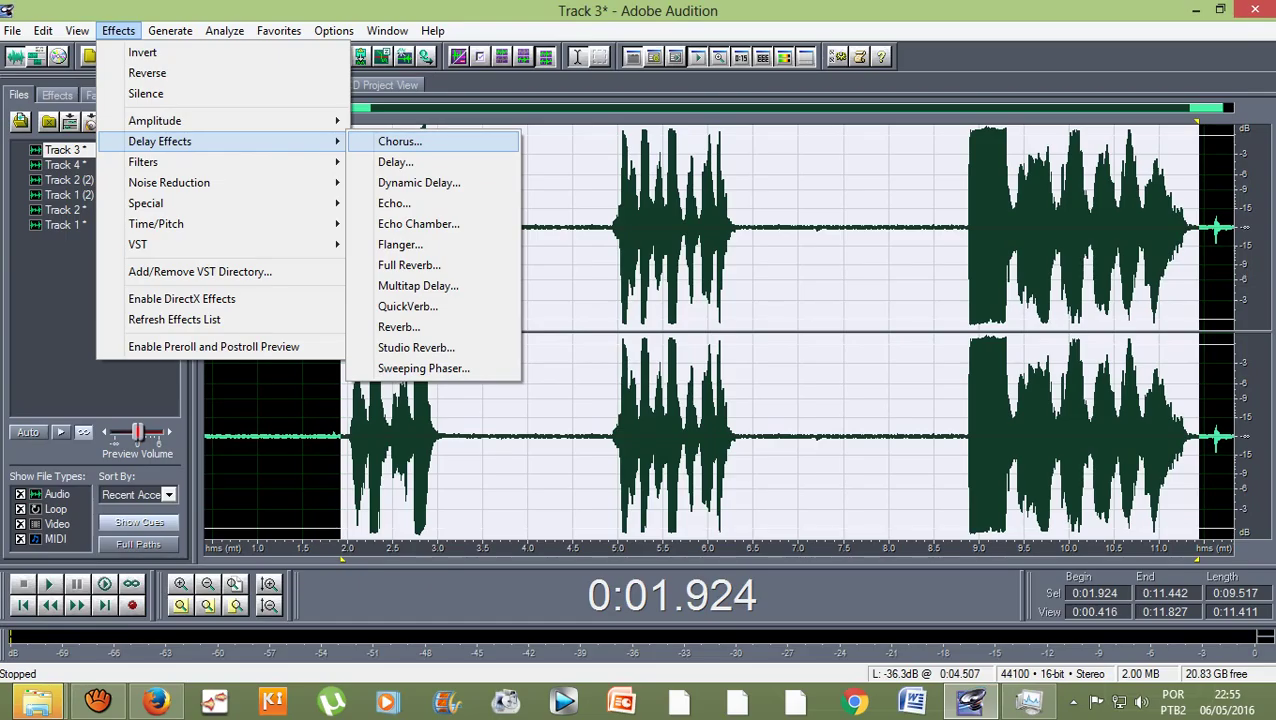
click(400, 141)
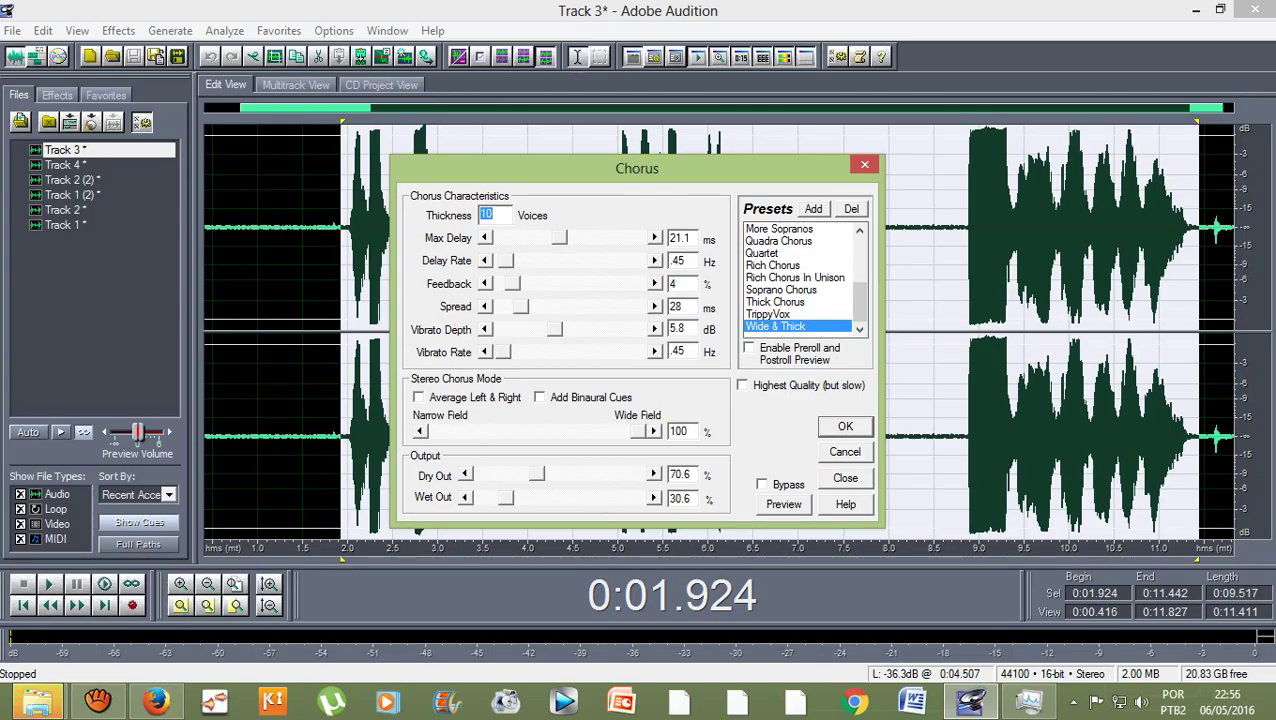
click(783, 504)
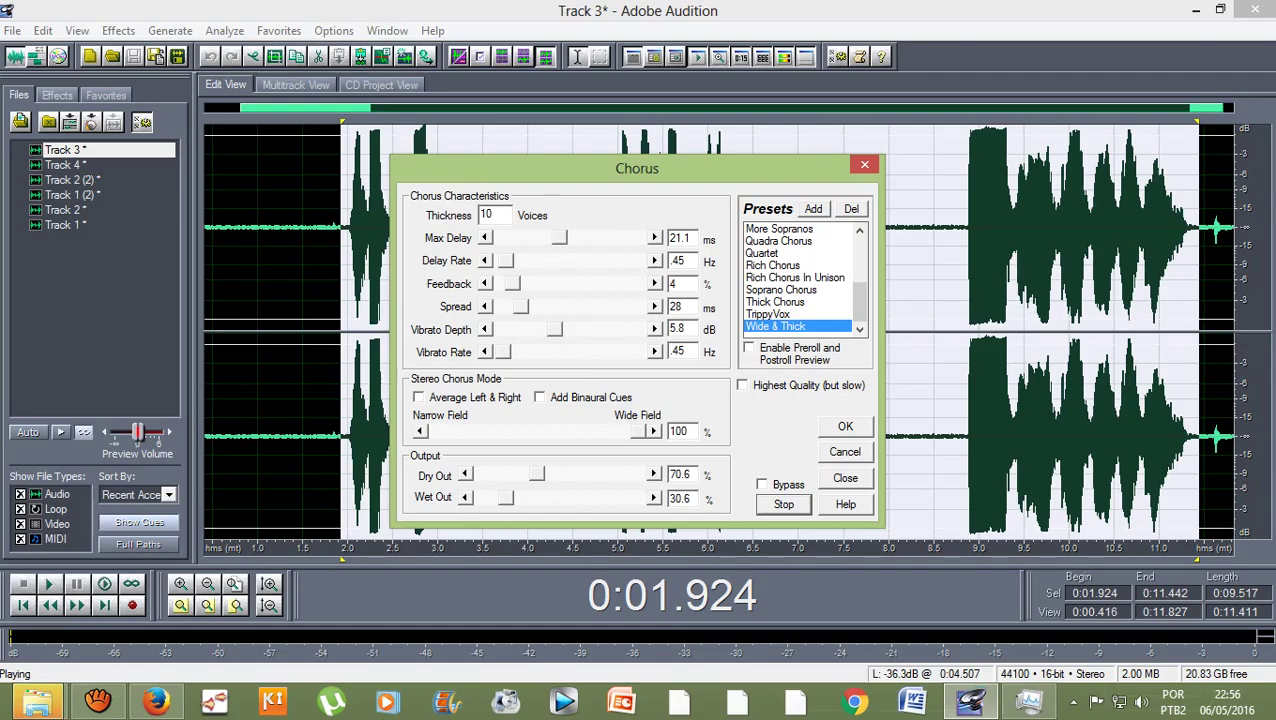
click(845, 426)
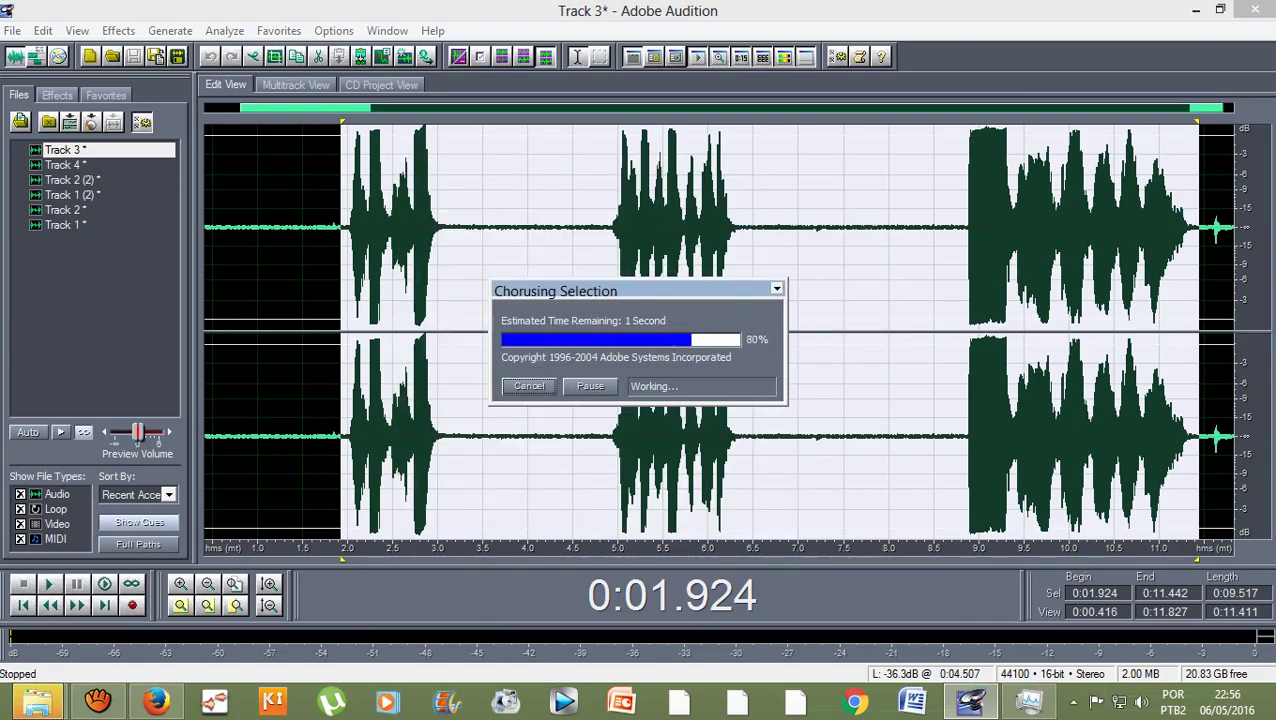
Lower the level of the selected Track 3 audio on both channels with a constant amplification cut using Amplify/Fade.
click(118, 30)
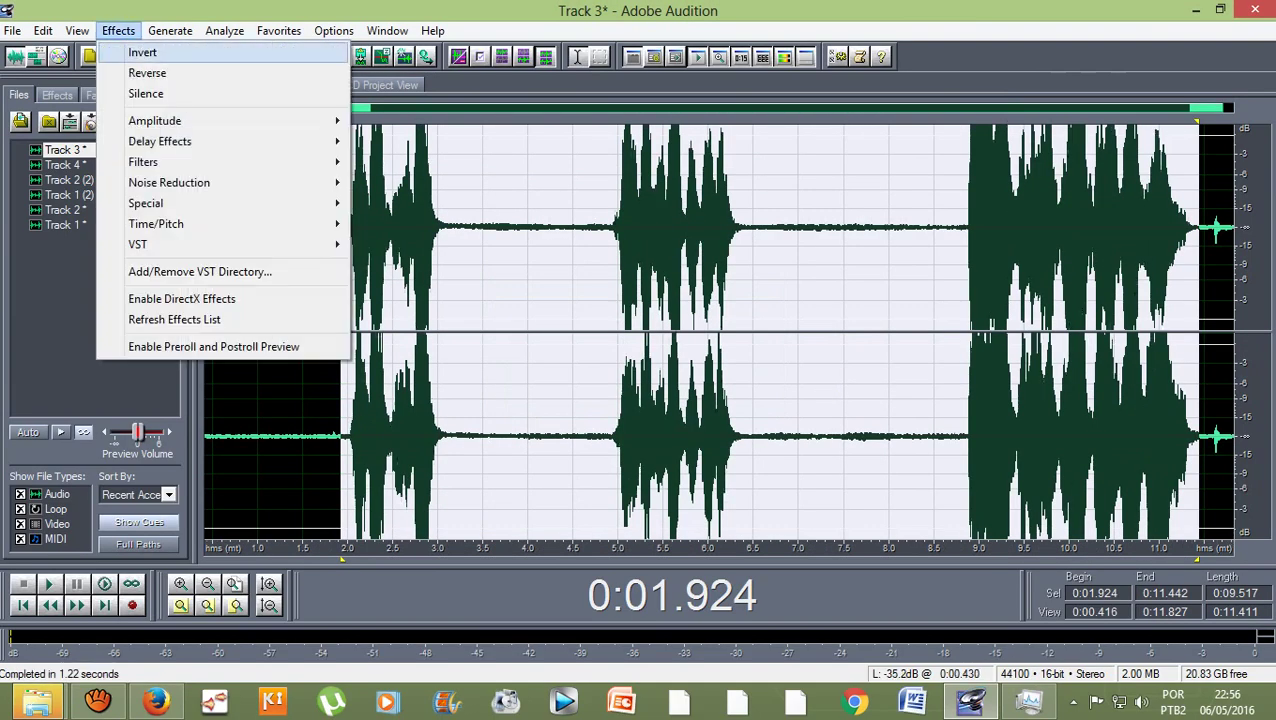
key(Right)
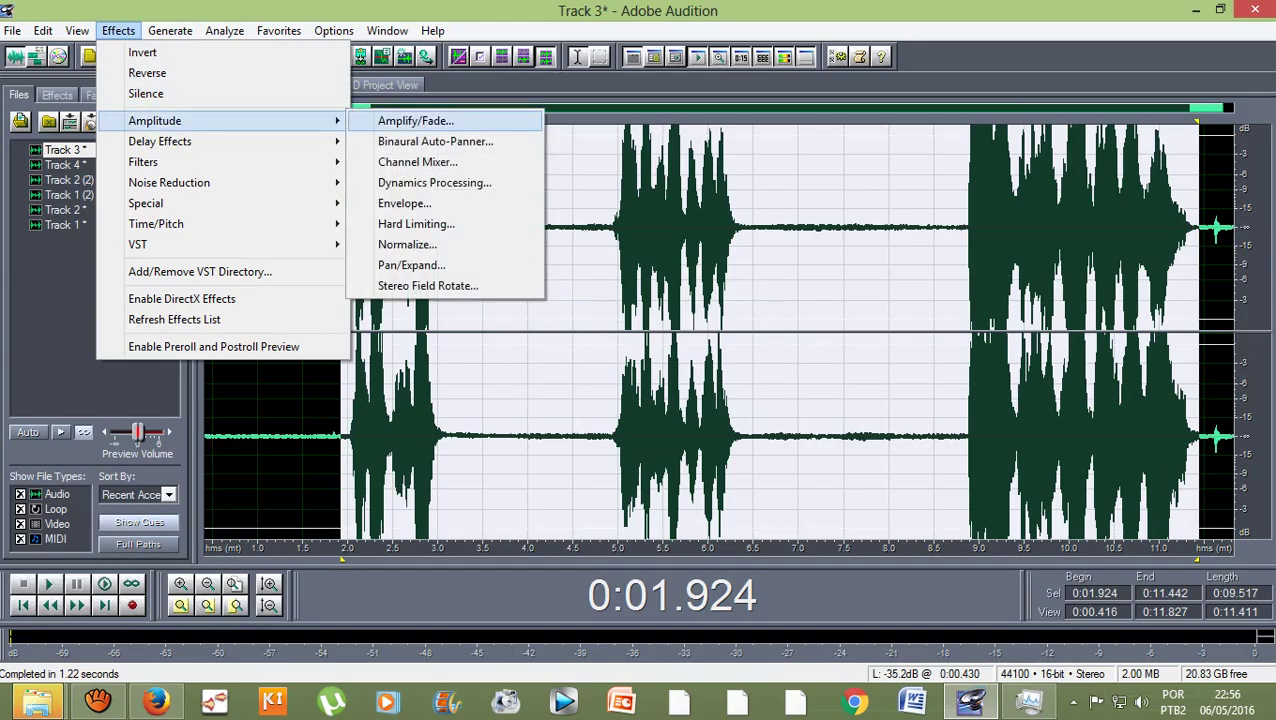
key(Left)
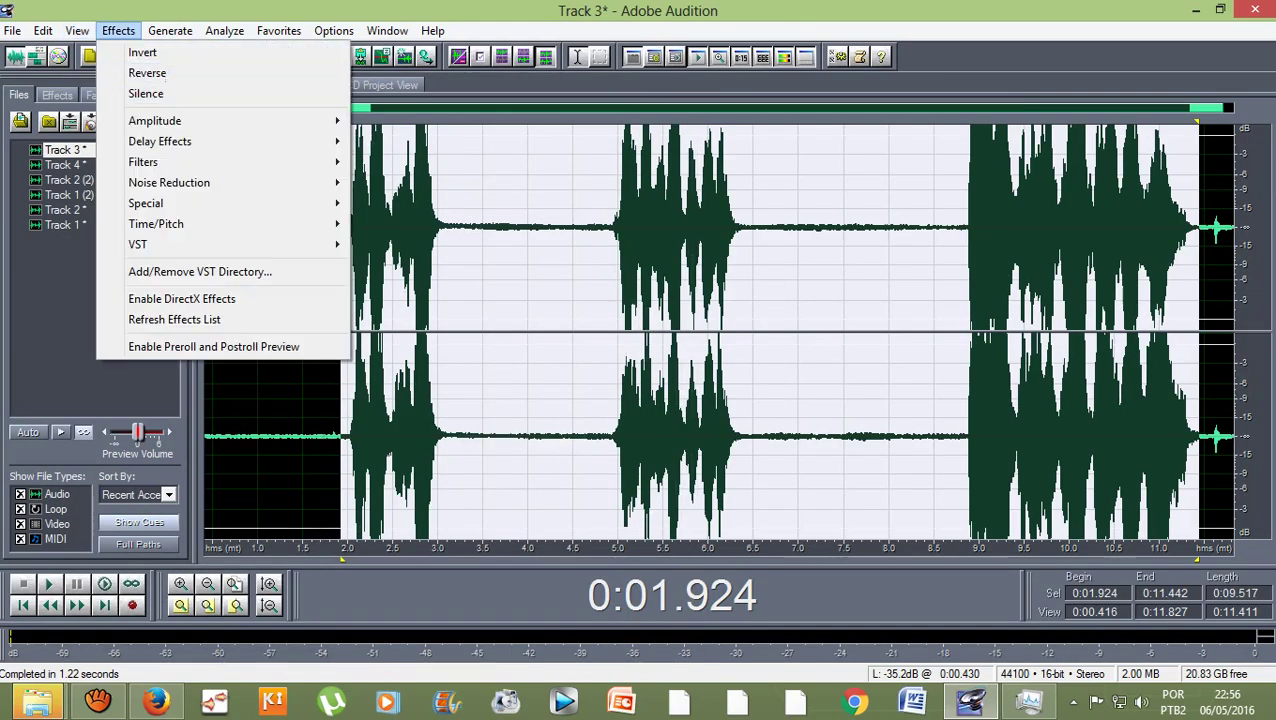
key(Right)
key(Return)
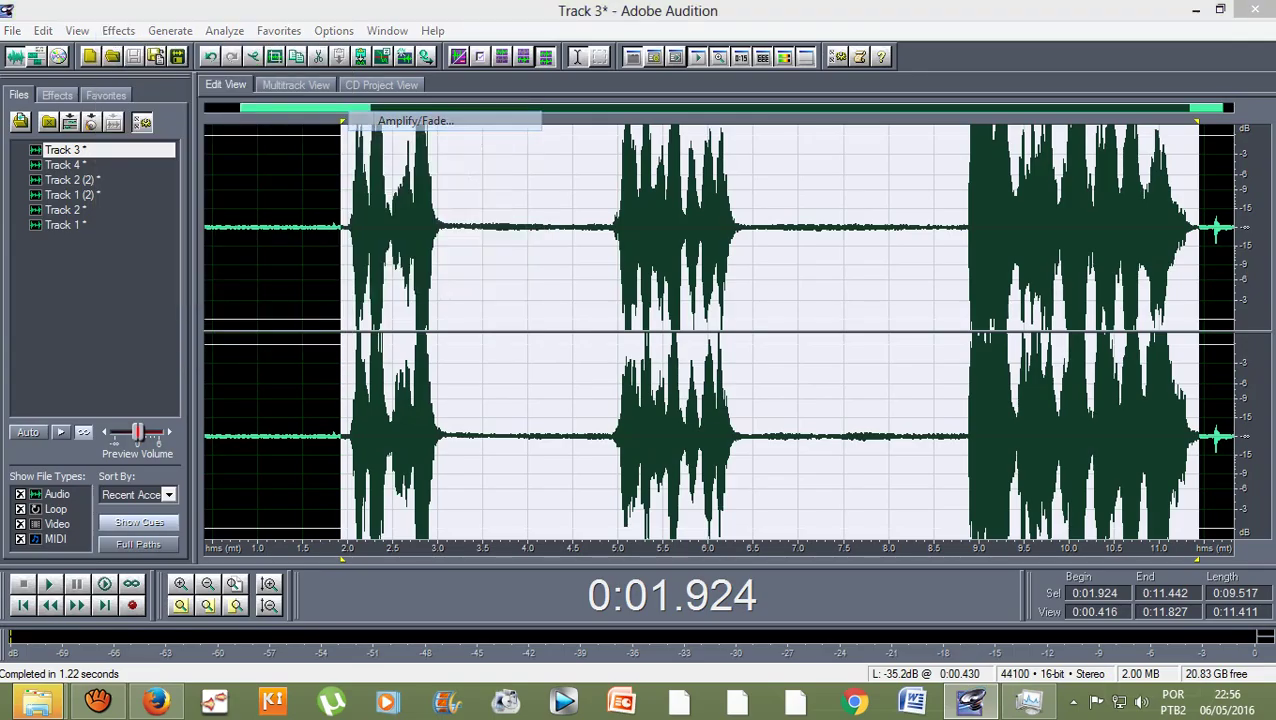
key(Left)
key(Left)
key(Left)
key(Left)
key(Left)
key(Left)
key(Left)
key(Left)
key(Left)
key(Left)
key(Left)
key(Left)
key(Left)
key(Left)
key(Left)
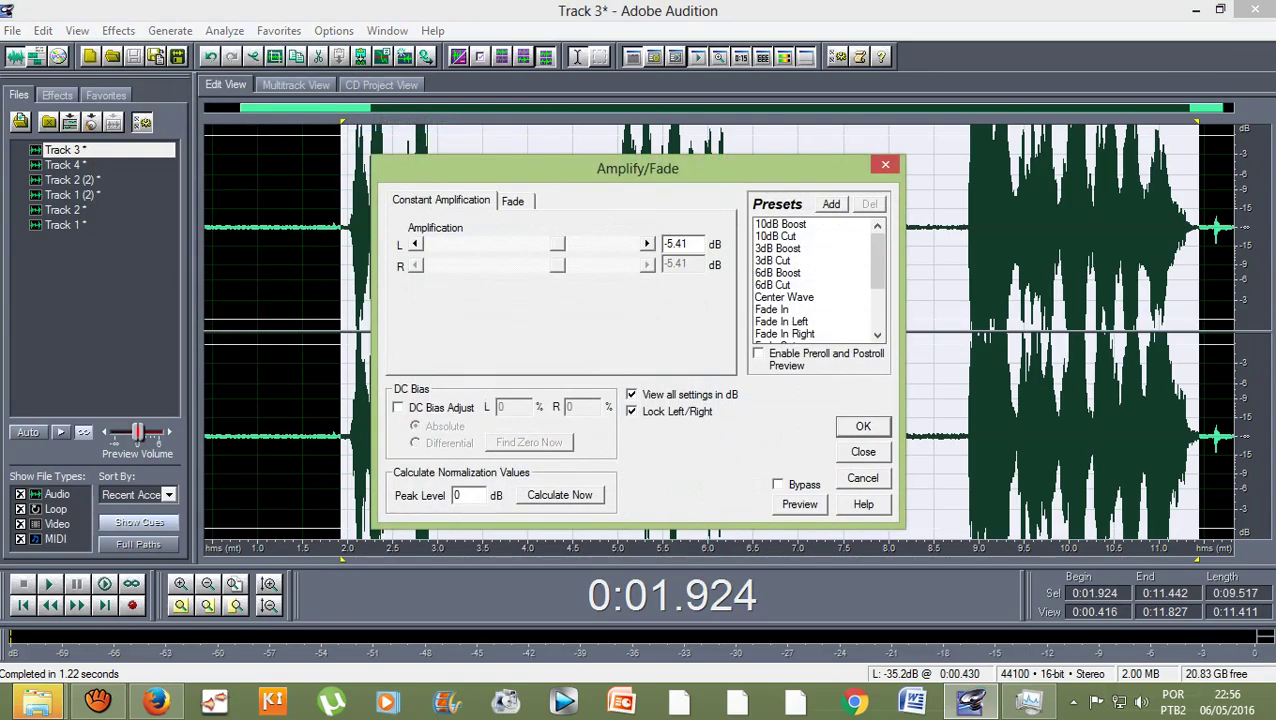
key(Right)
key(Right)
key(Right)
key(Right)
key(Return)
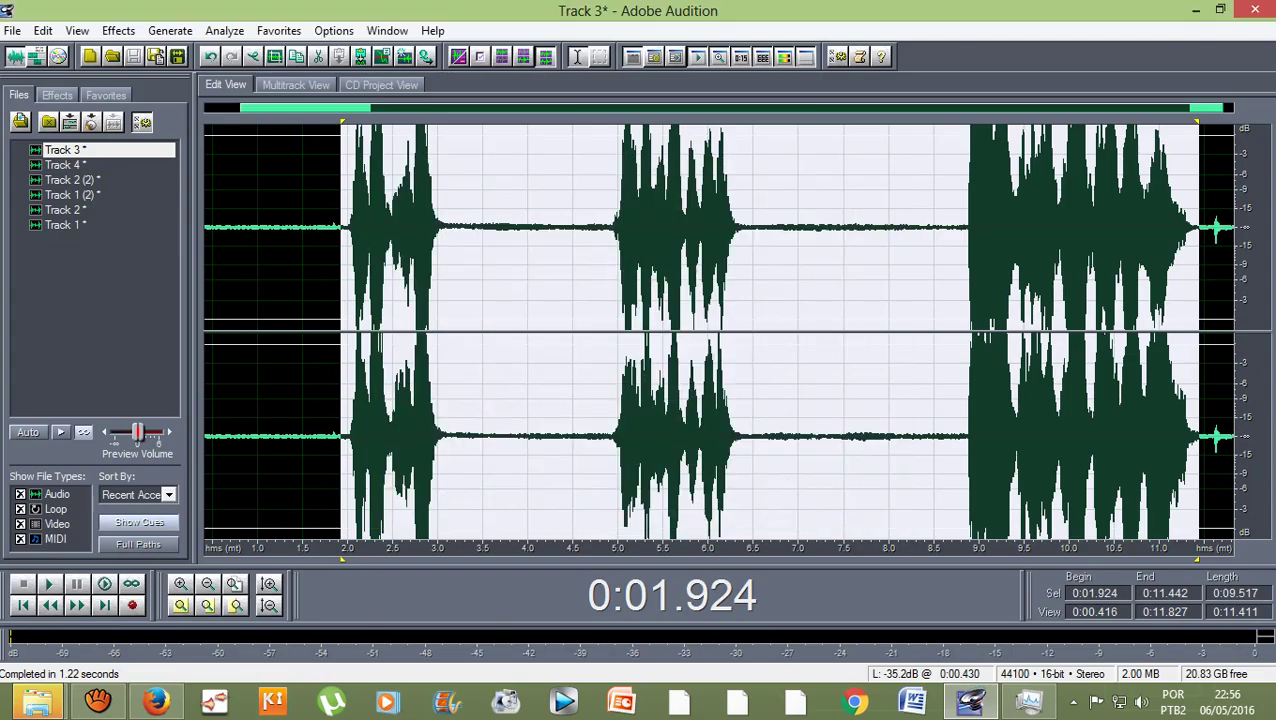
Return to the multitrack session and trim the start of the Track 3 clip to about 1.8 seconds.
click(257, 180)
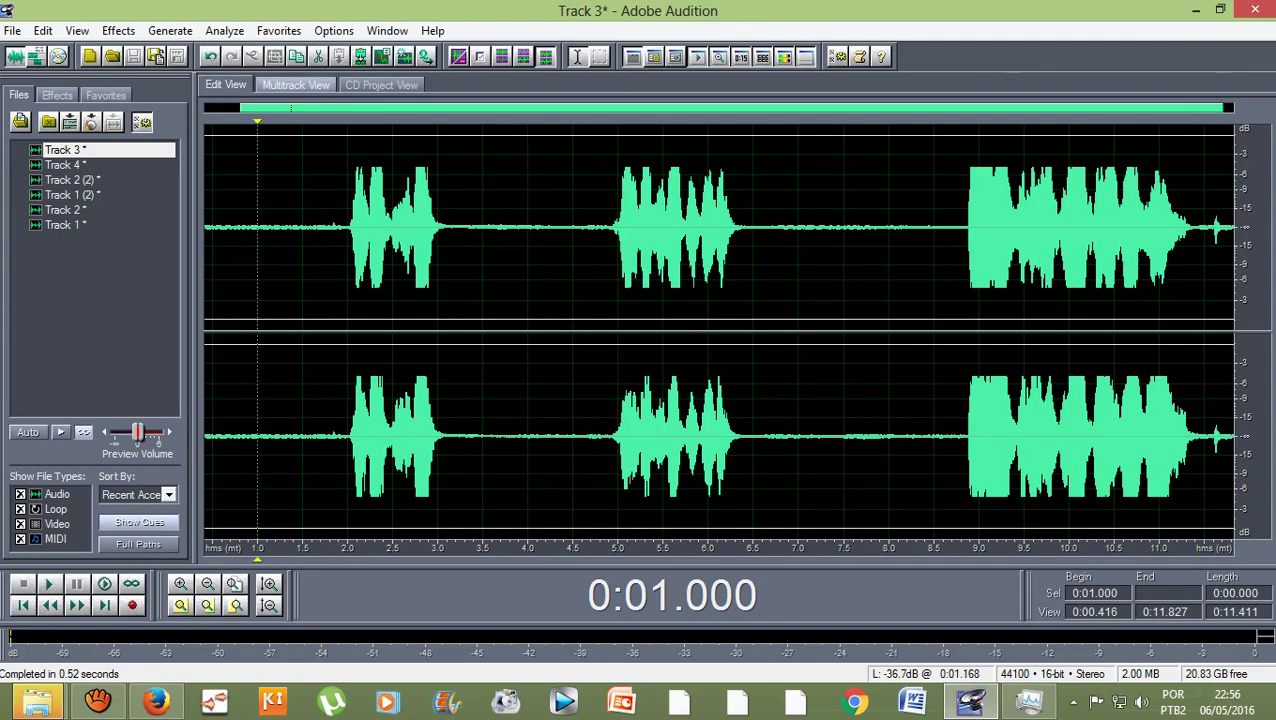
click(295, 84)
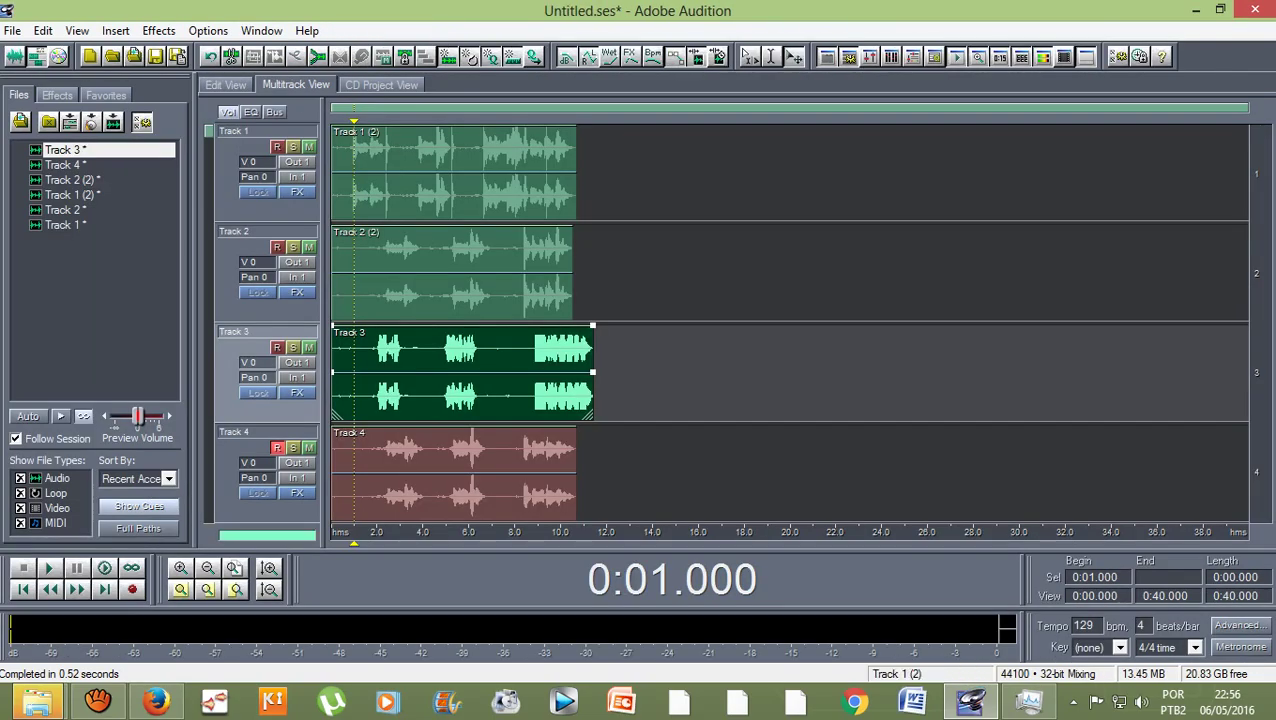
key(Home)
drag(332, 370, 371, 370)
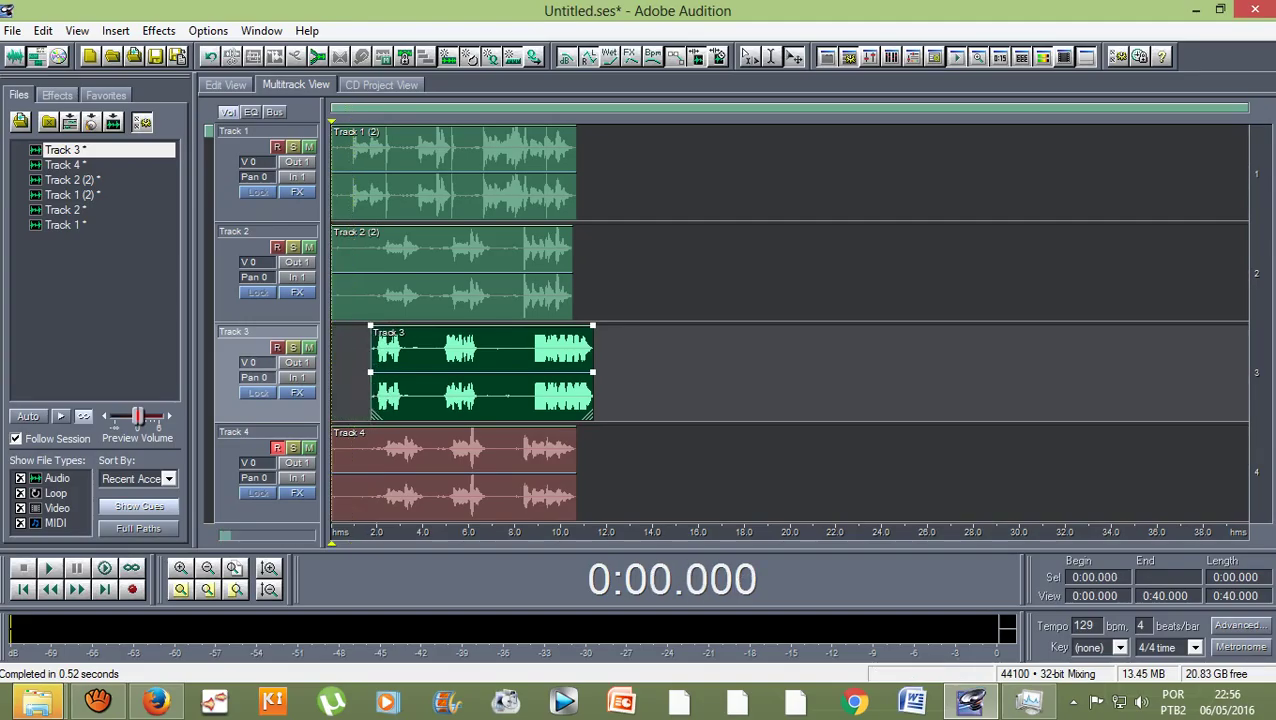
Trim the start of the Track 2 clip to about 2.2 seconds, just before its first phrase.
click(334, 271)
mouse_move(452, 271)
mouse_down()
mouse_move(480, 271)
mouse_move(452, 271)
mouse_up()
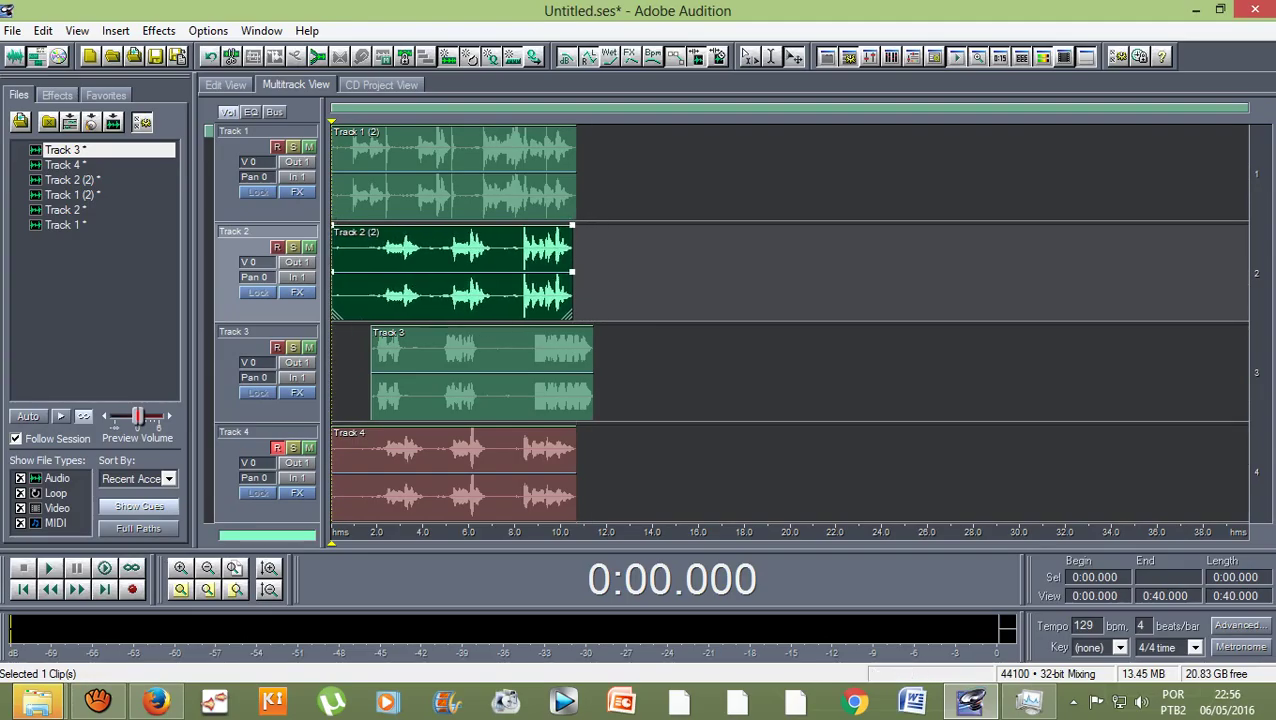
drag(333, 270, 382, 270)
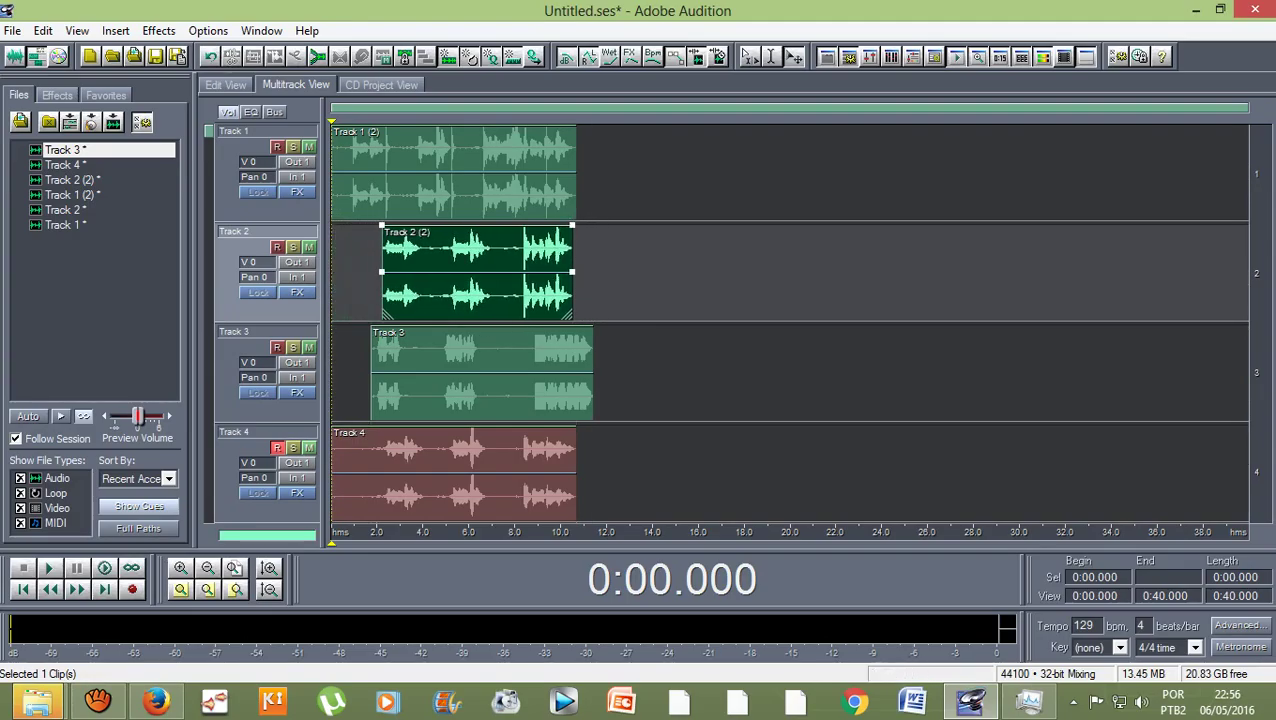
Trim the start of the Track 4 clip to about 2 seconds and disarm Track 4 for recording.
click(382, 470)
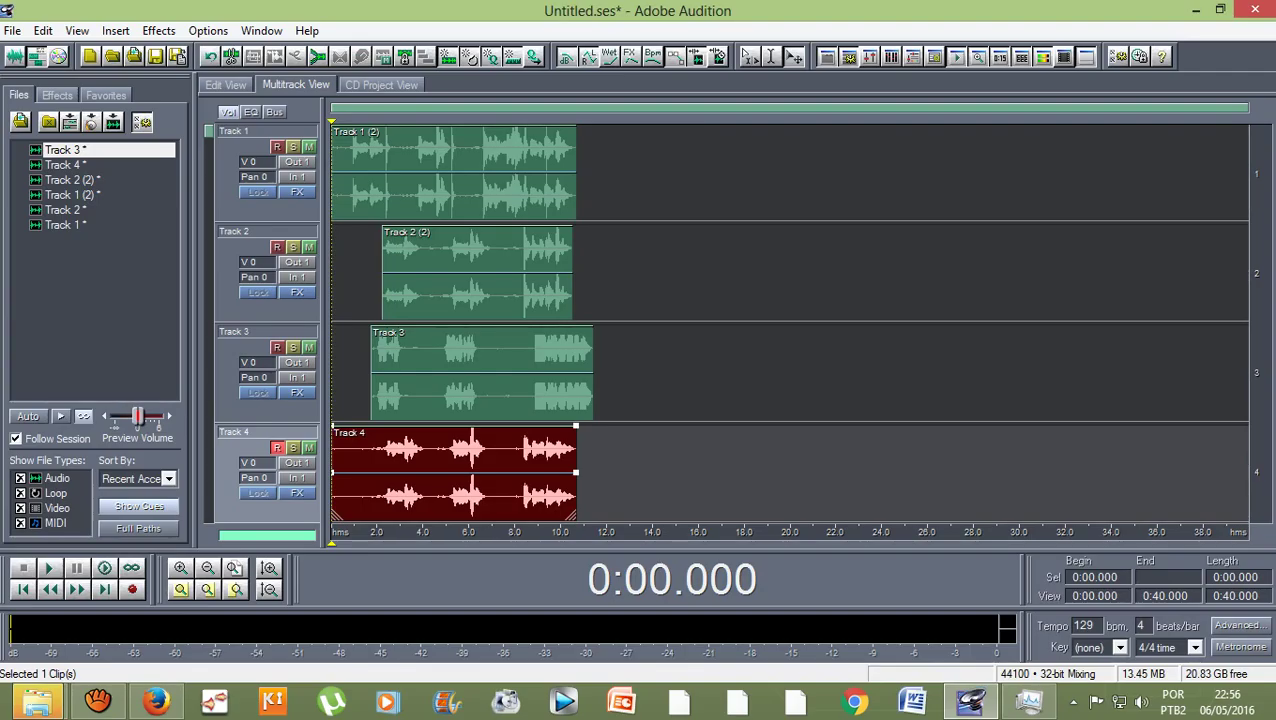
mouse_move(382, 470)
mouse_down()
mouse_move(404, 470)
mouse_move(353, 470)
mouse_move(377, 470)
mouse_up()
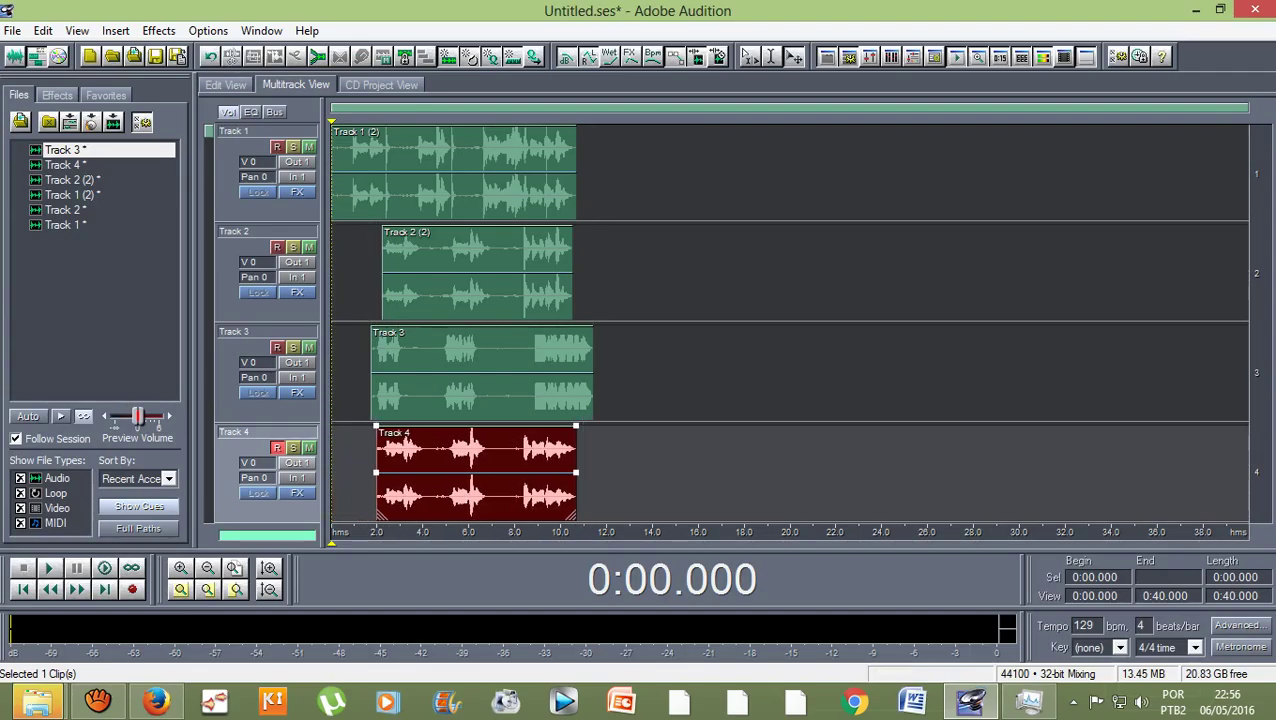
click(277, 447)
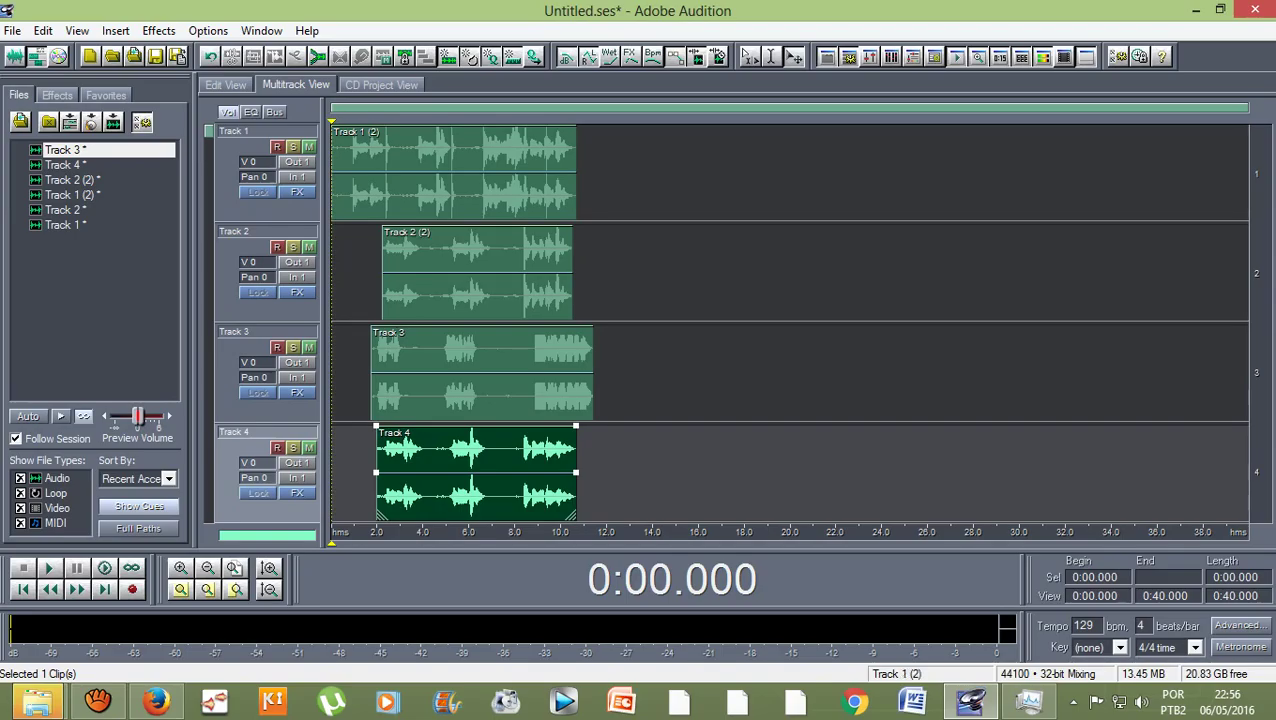
double_click(454, 195)
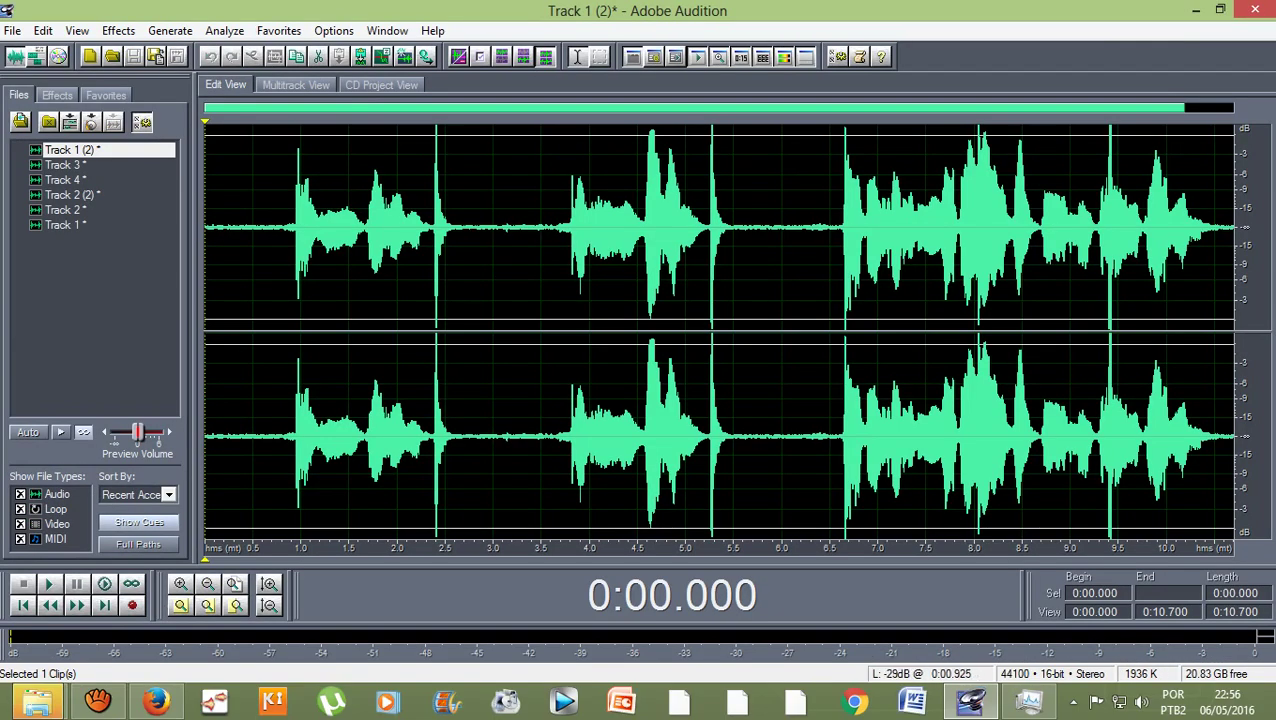
click(293, 225)
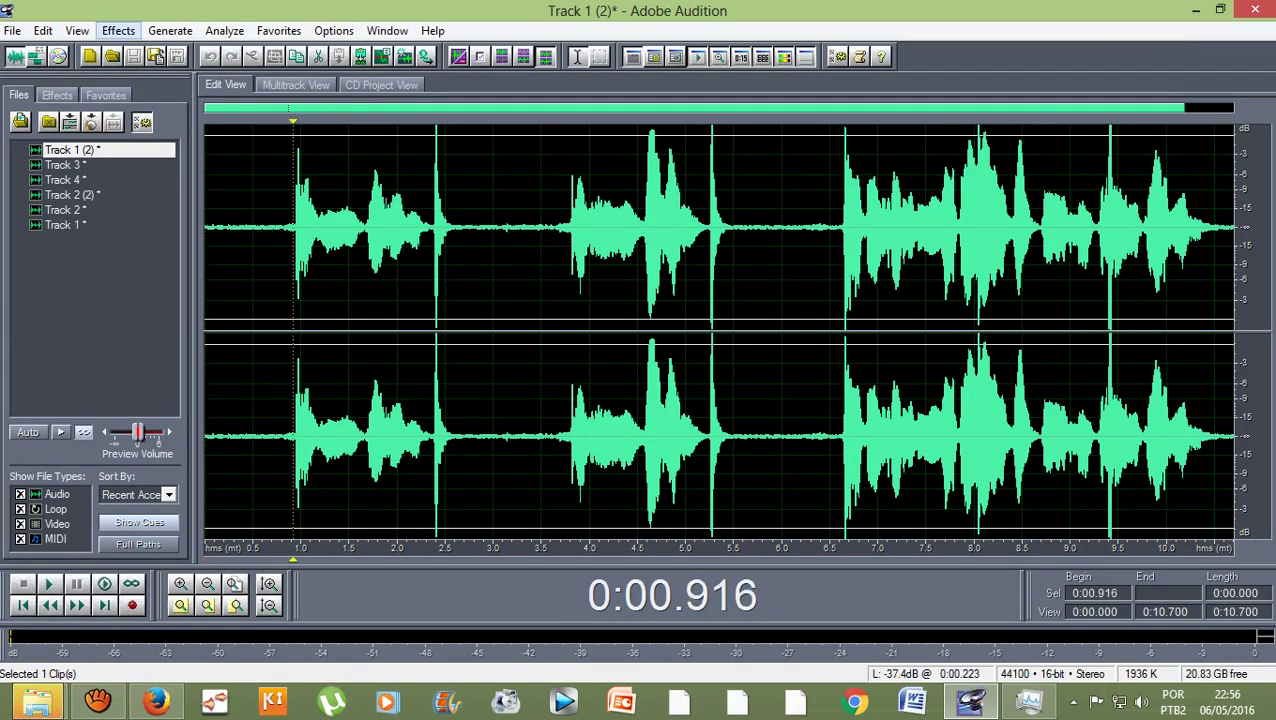
click(118, 30)
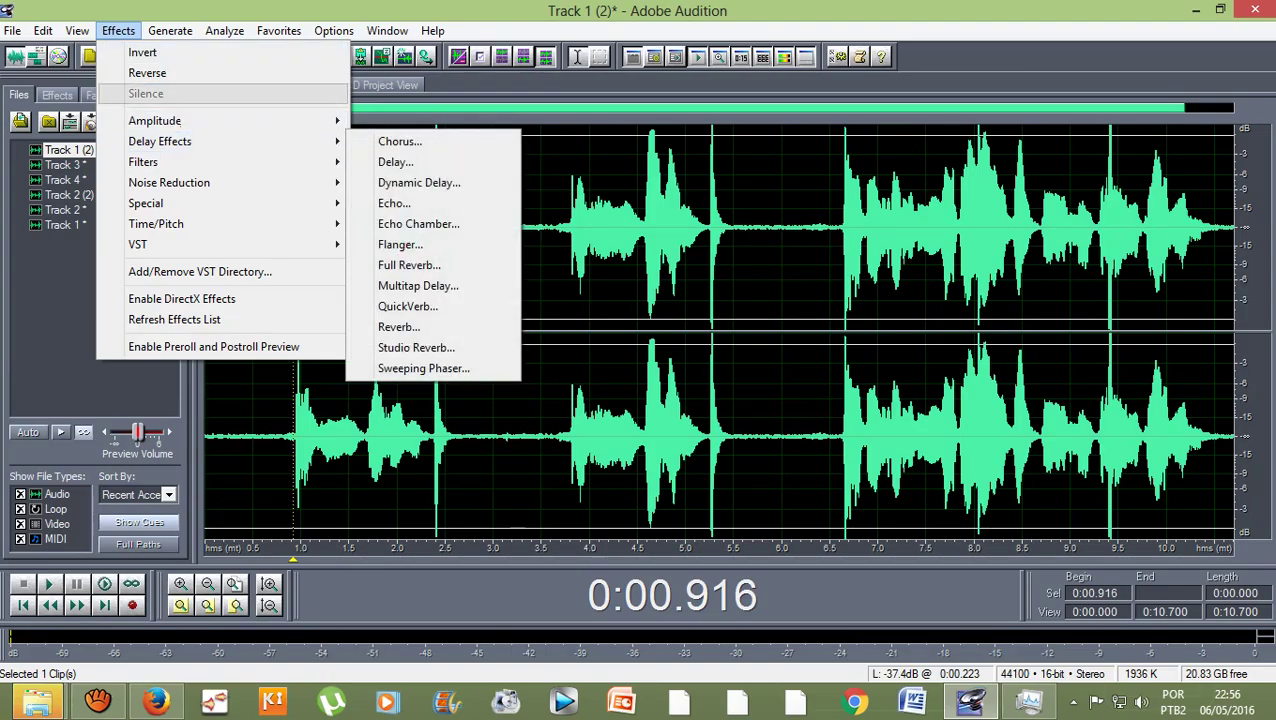
mouse_move(279, 30)
key(Escape)
click(296, 84)
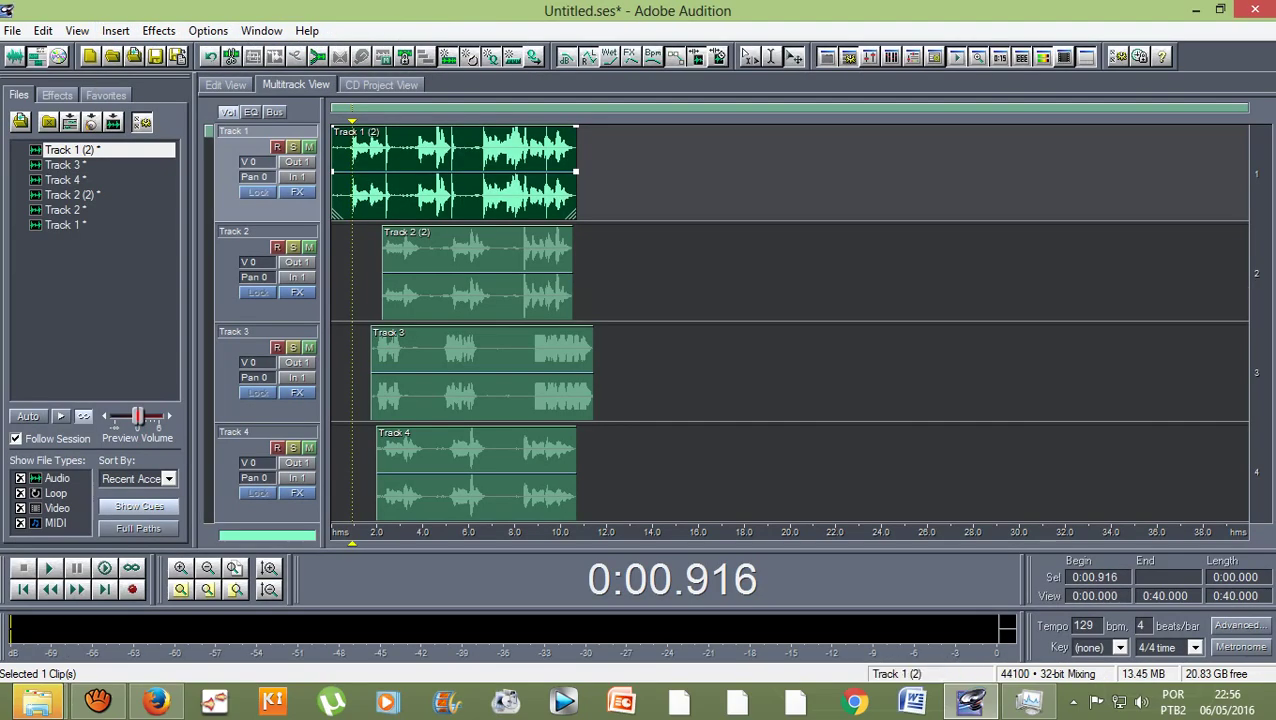
Open the Track 1 clip in the waveform editor and apply Studio Reverb to it using the Vocal Reverb (medium) preset.
double_click(352, 180)
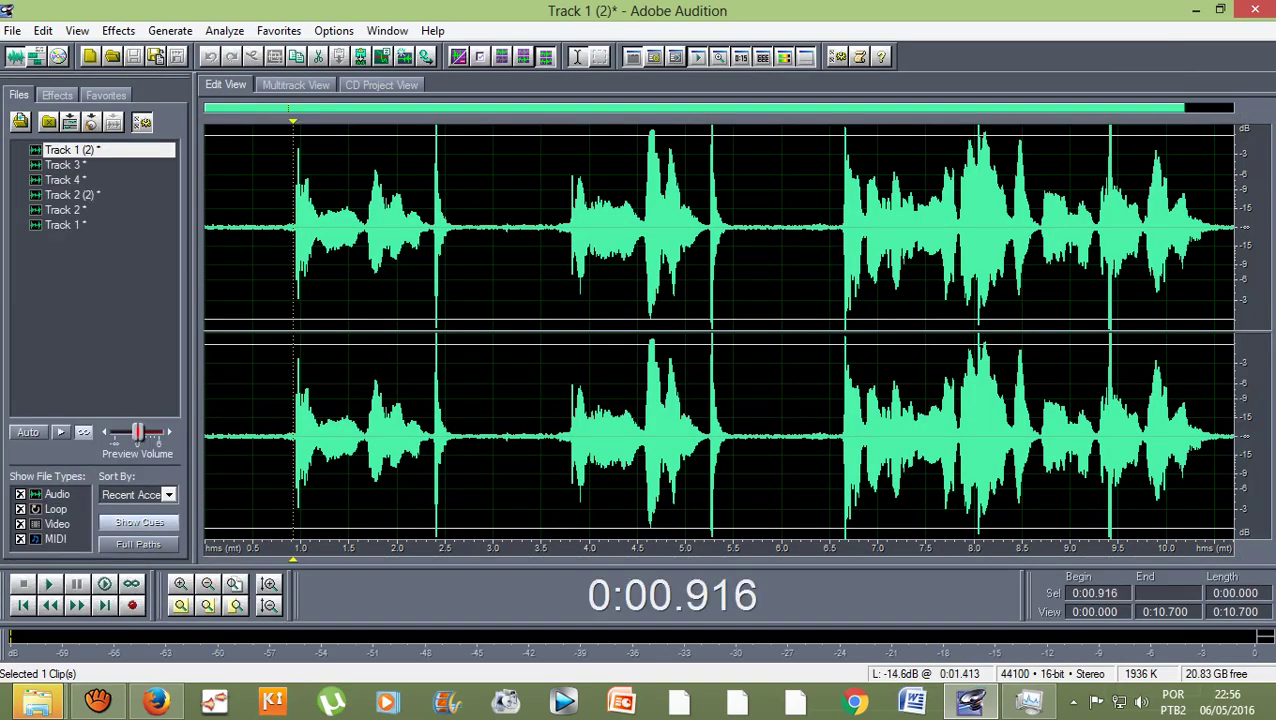
click(118, 30)
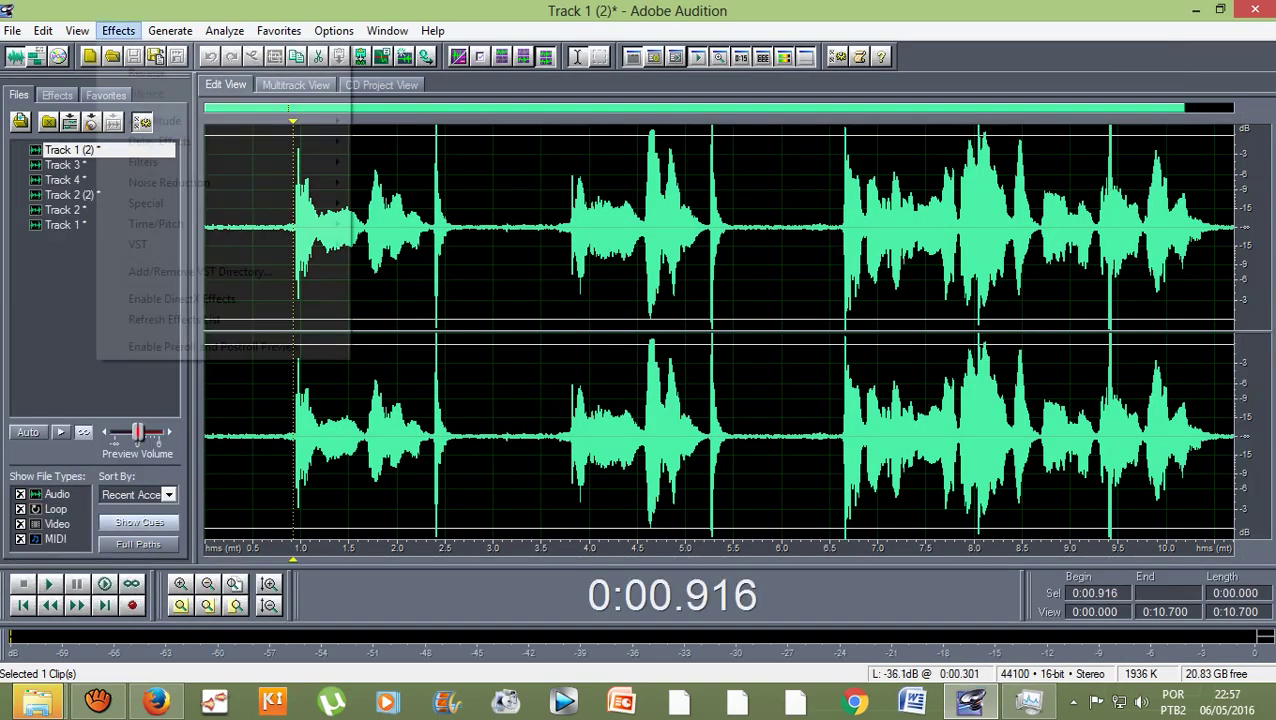
mouse_move(200, 141)
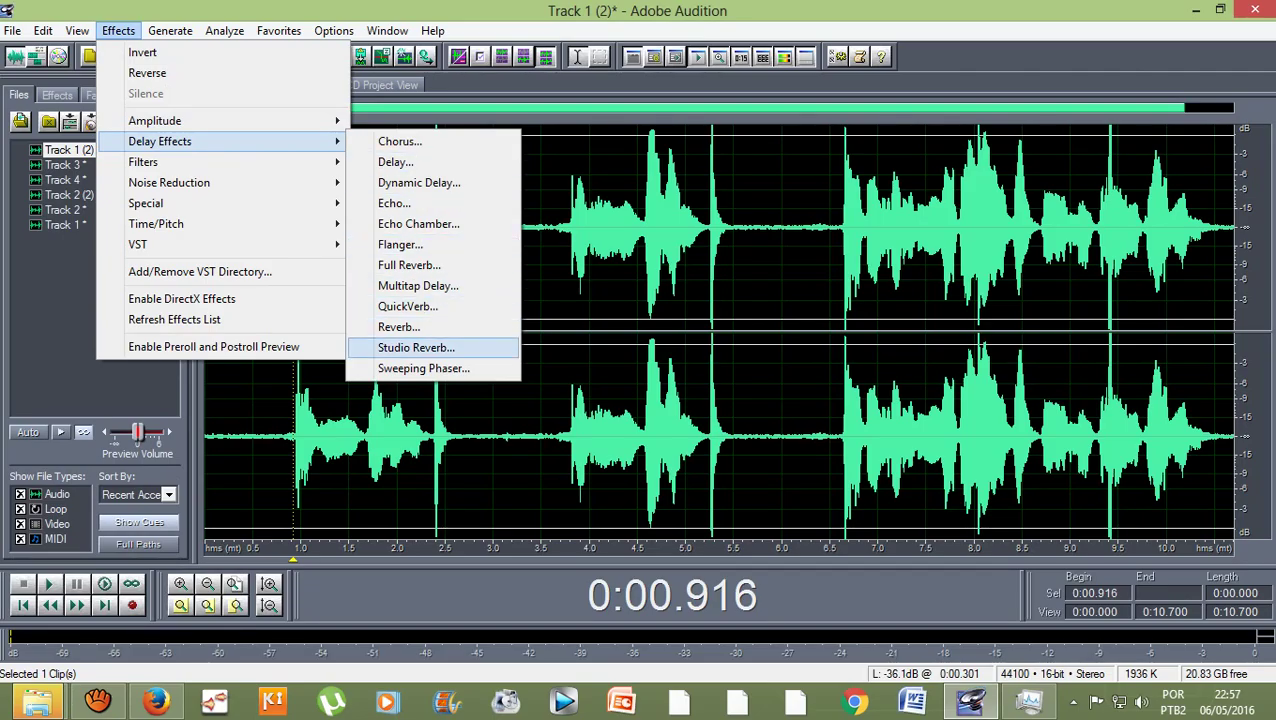
click(416, 347)
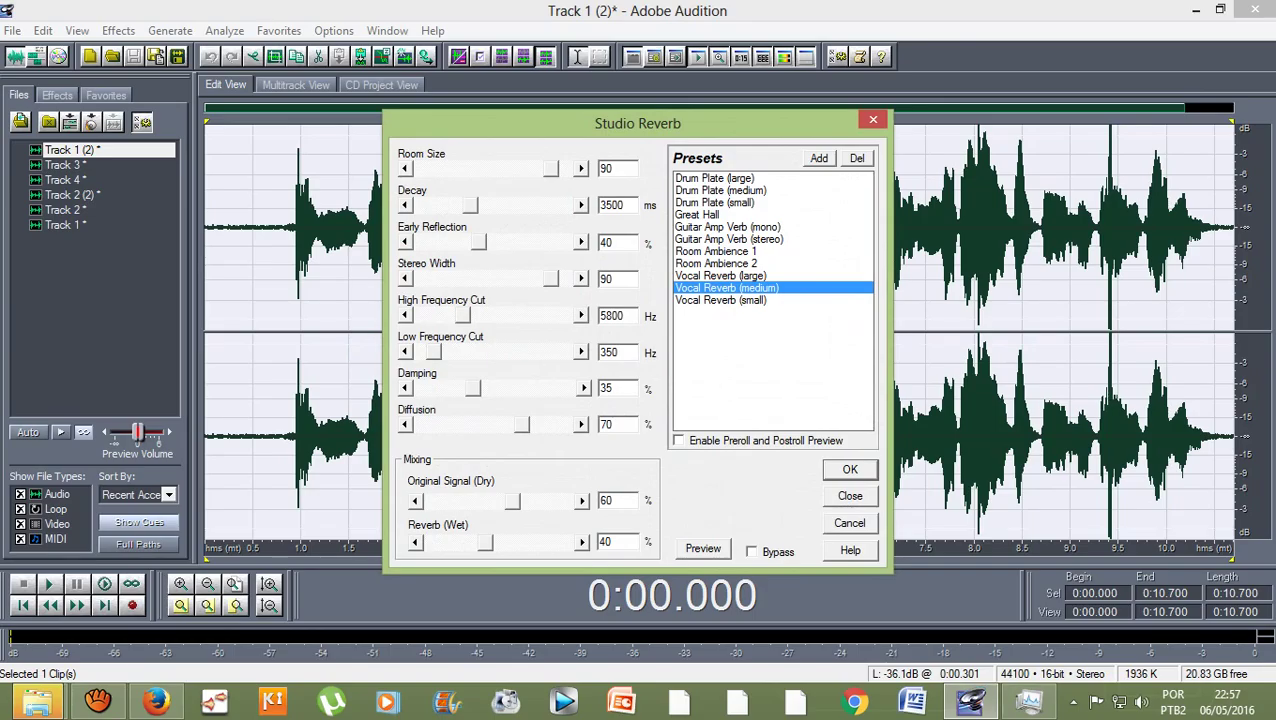
key(Return)
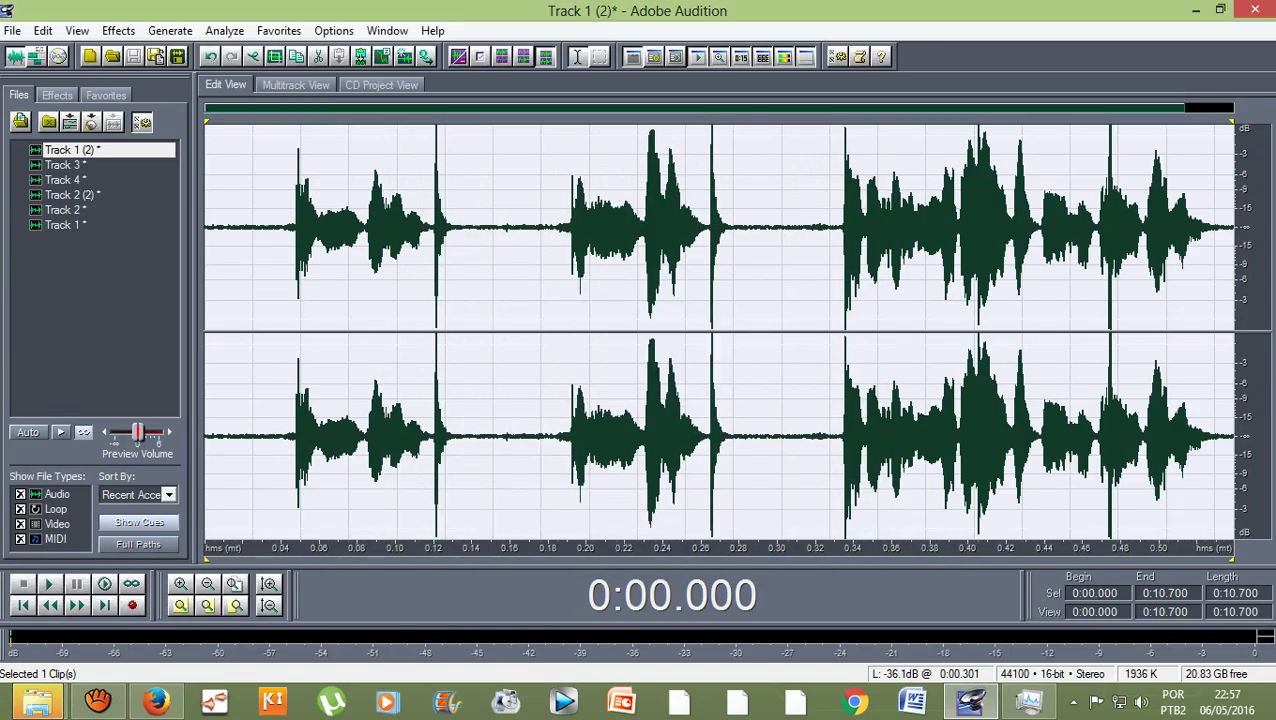
Apply the Center Channel Extractor filter to the whole Track 1 clip using the Amplify Vocals 6dB preset.
click(118, 30)
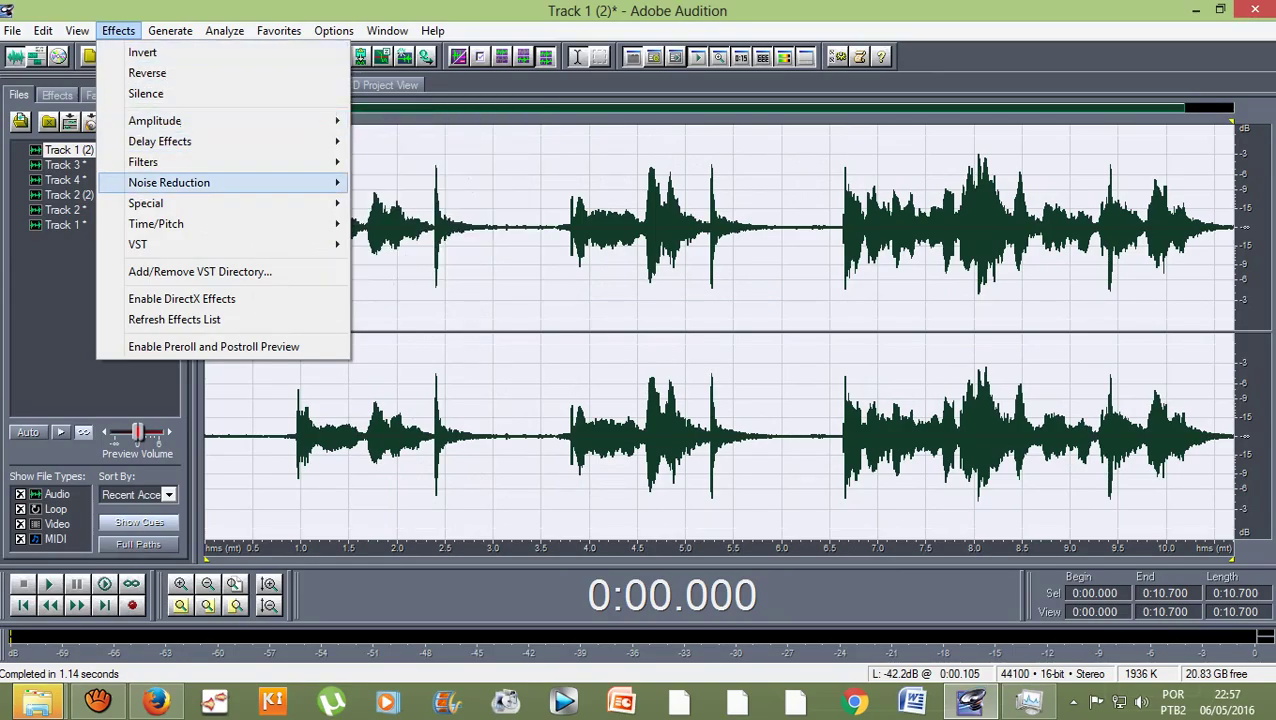
mouse_move(143, 161)
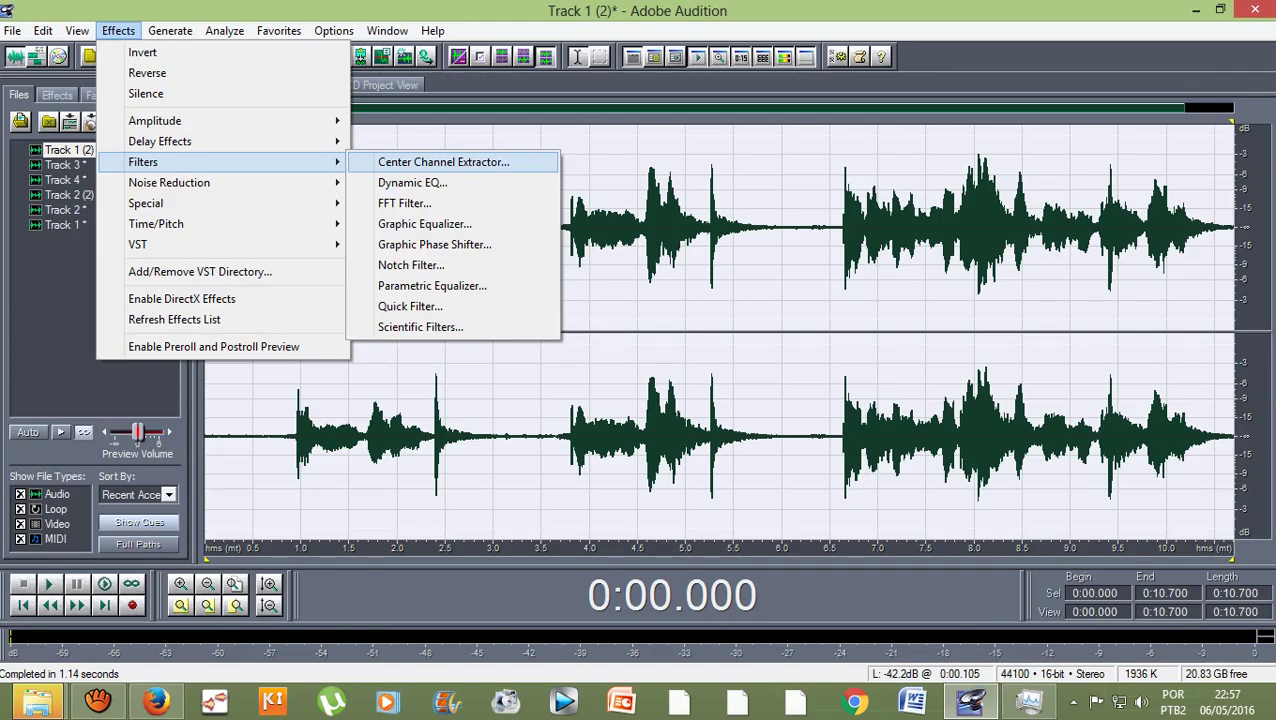
click(443, 161)
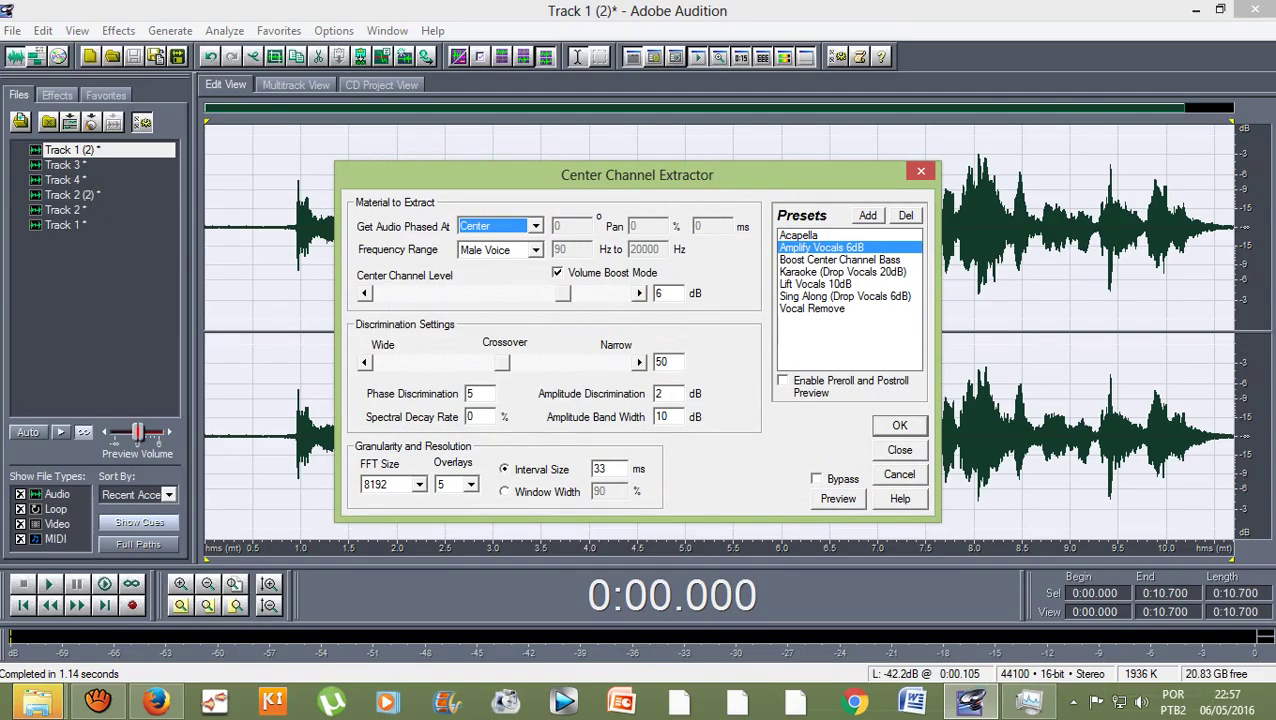
key(Return)
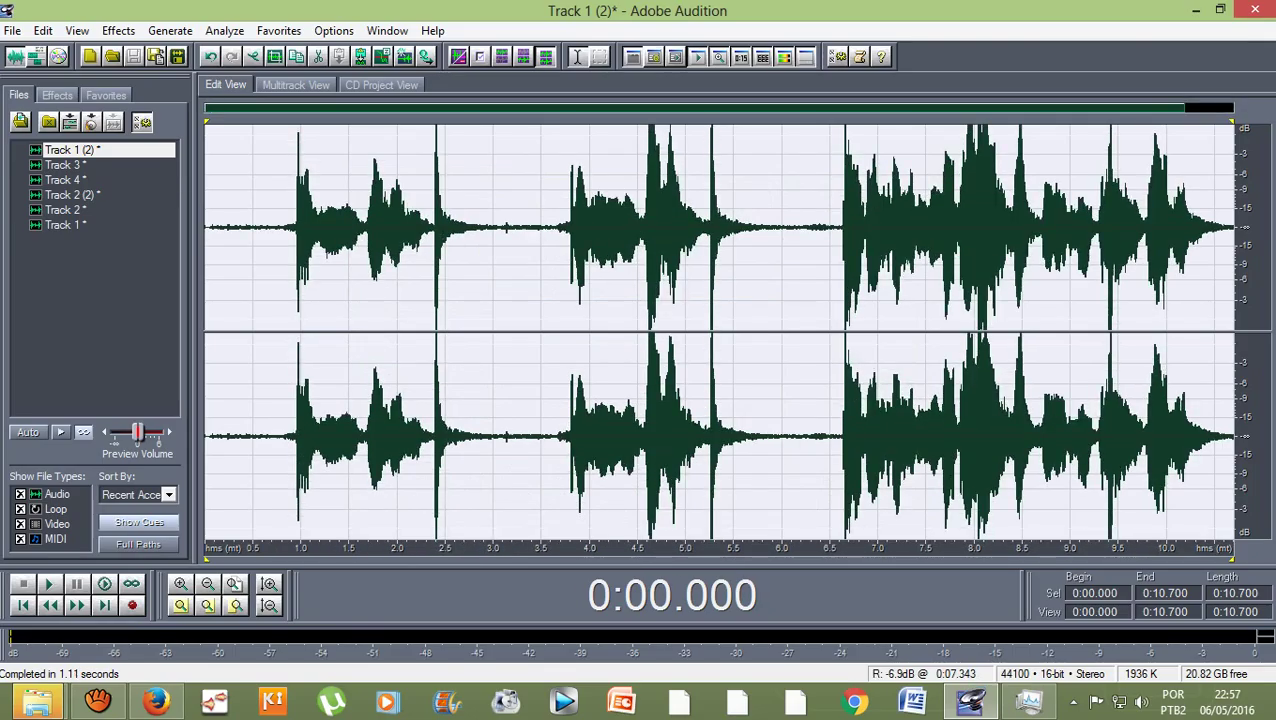
Return to the multitrack session and place the playback cursor at its start.
click(264, 200)
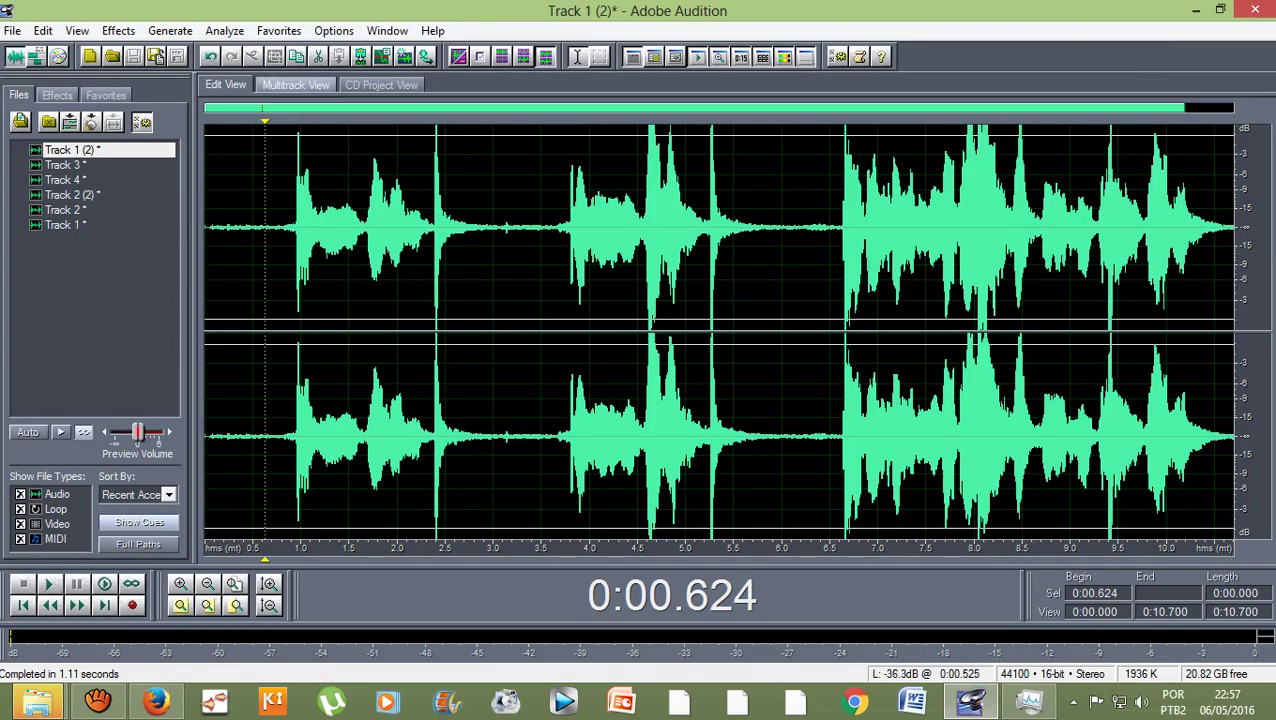
click(295, 84)
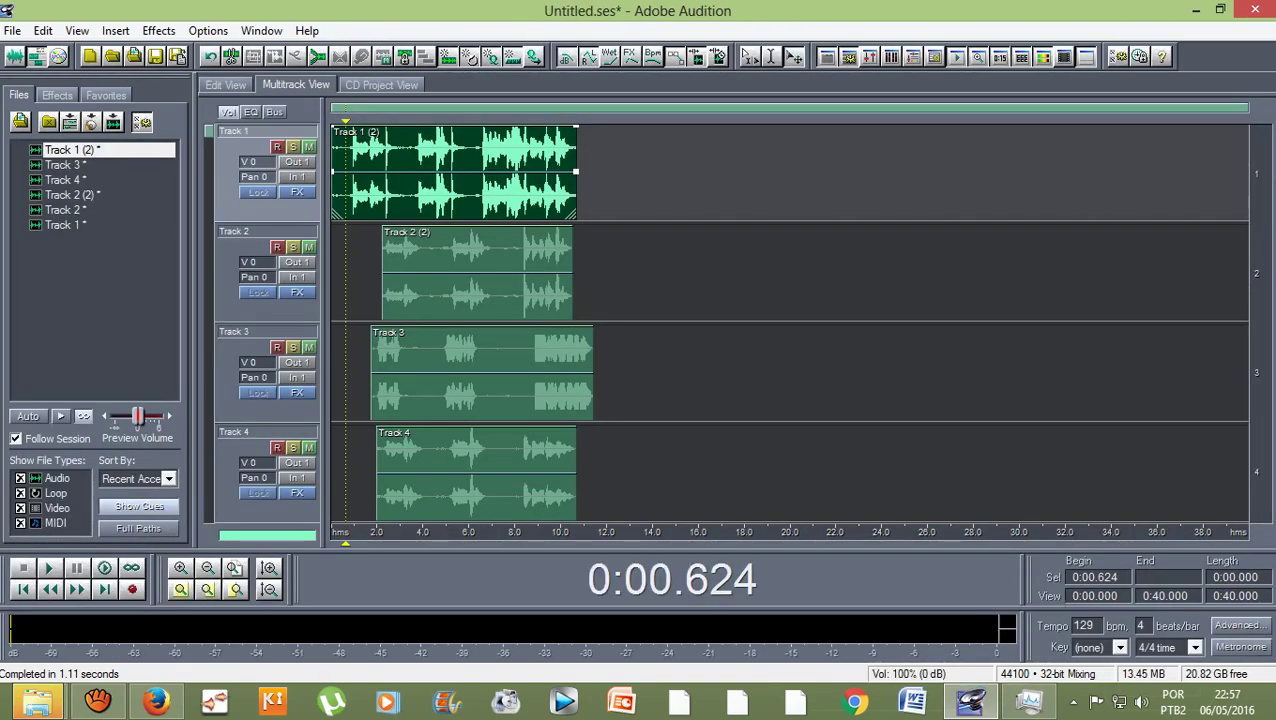
key(Home)
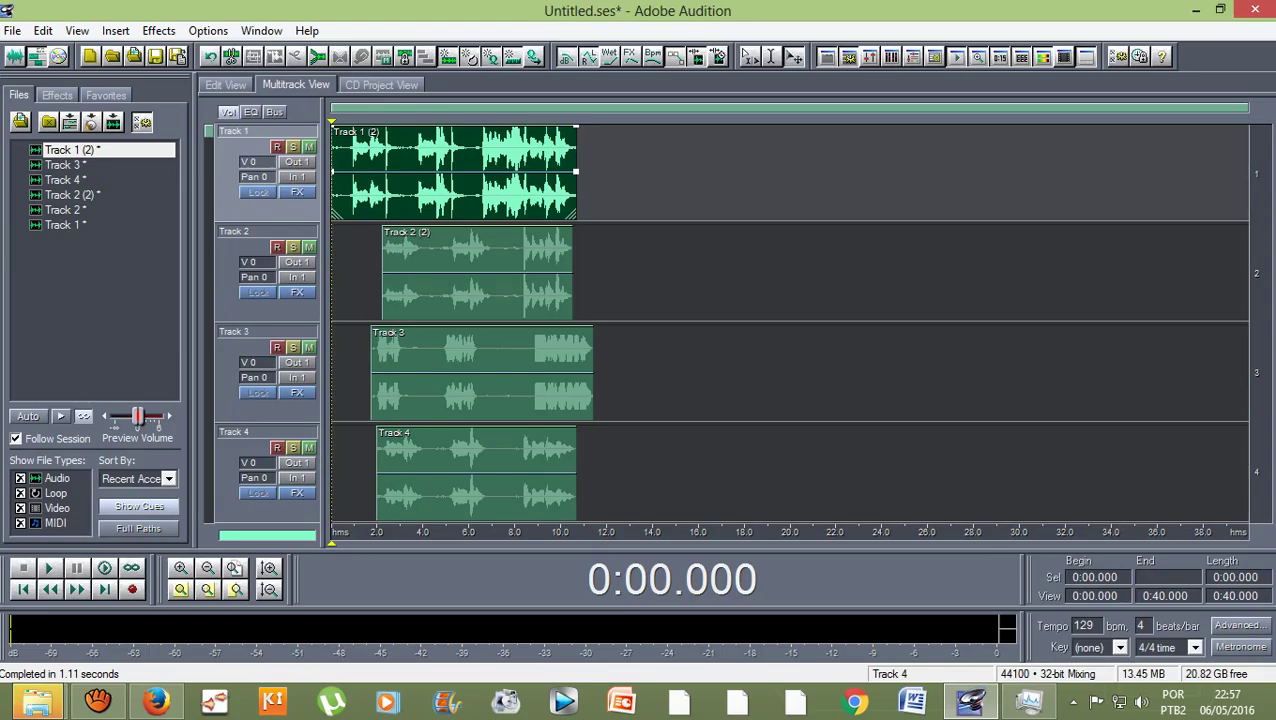
Open the Track 4 clip in the waveform editor and apply Studio Reverb to it using the Vocal Reverb (medium) preset.
double_click(405, 465)
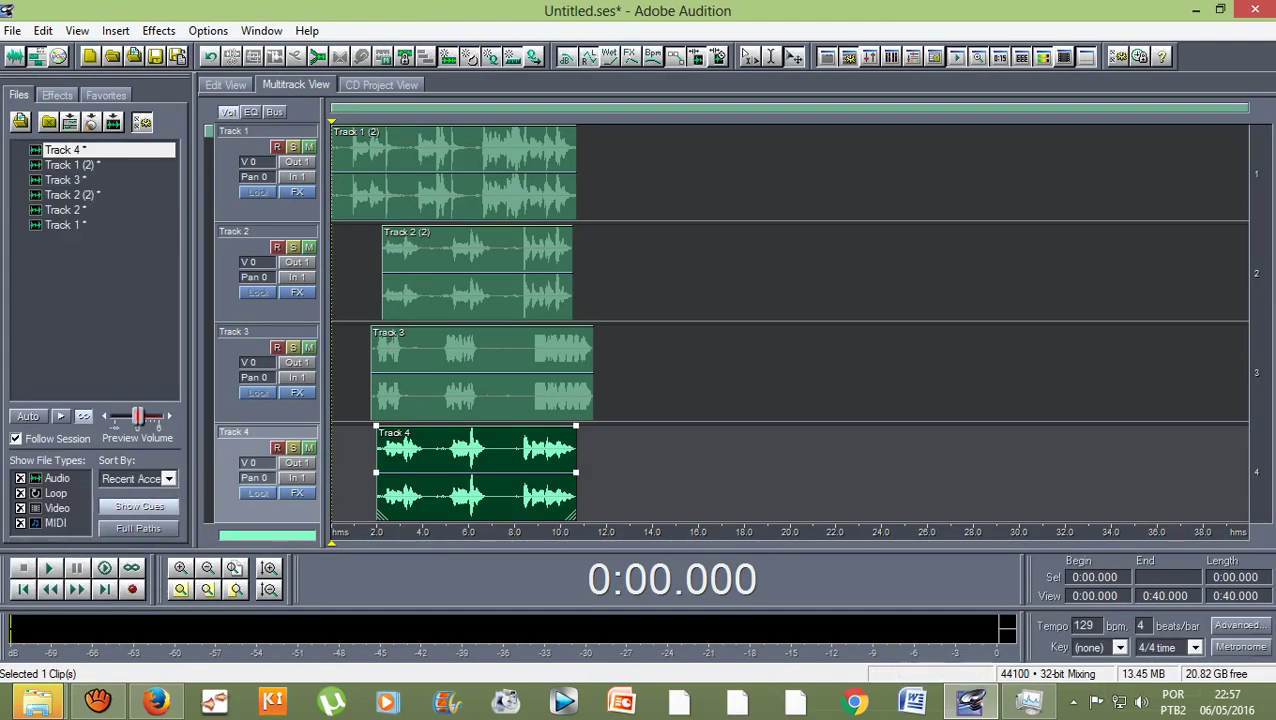
click(296, 85)
double_click(430, 450)
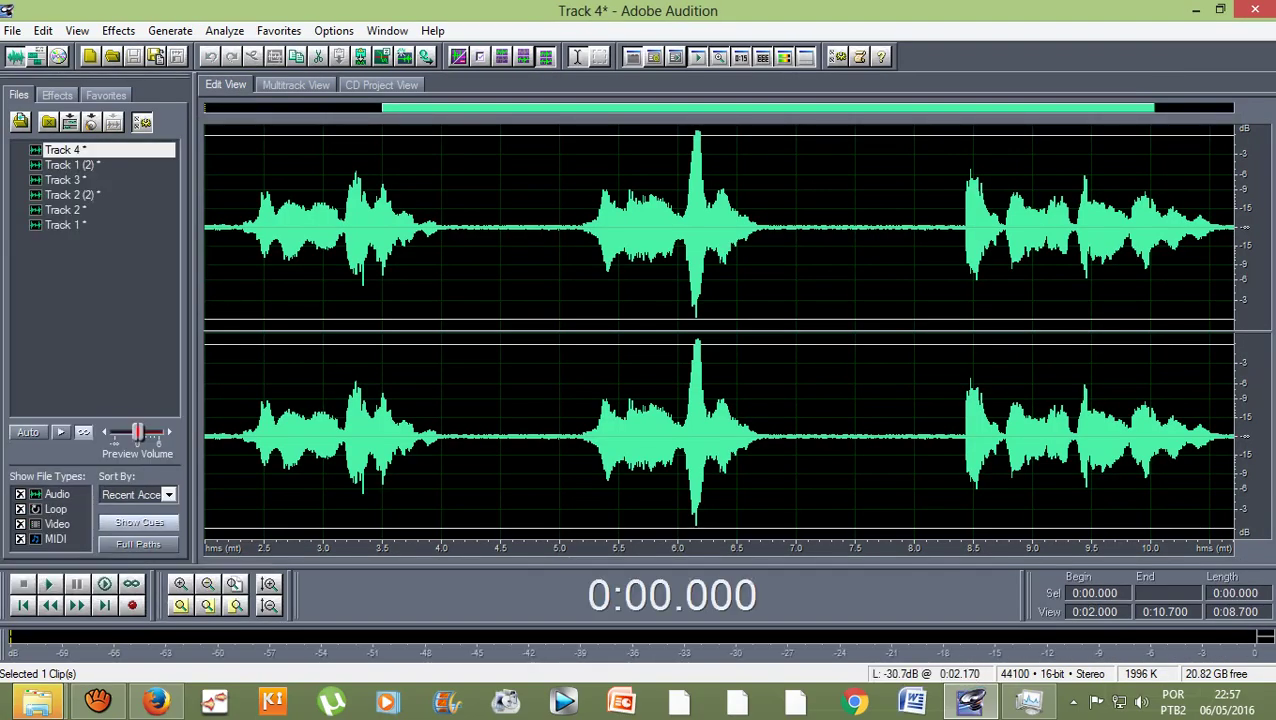
click(118, 31)
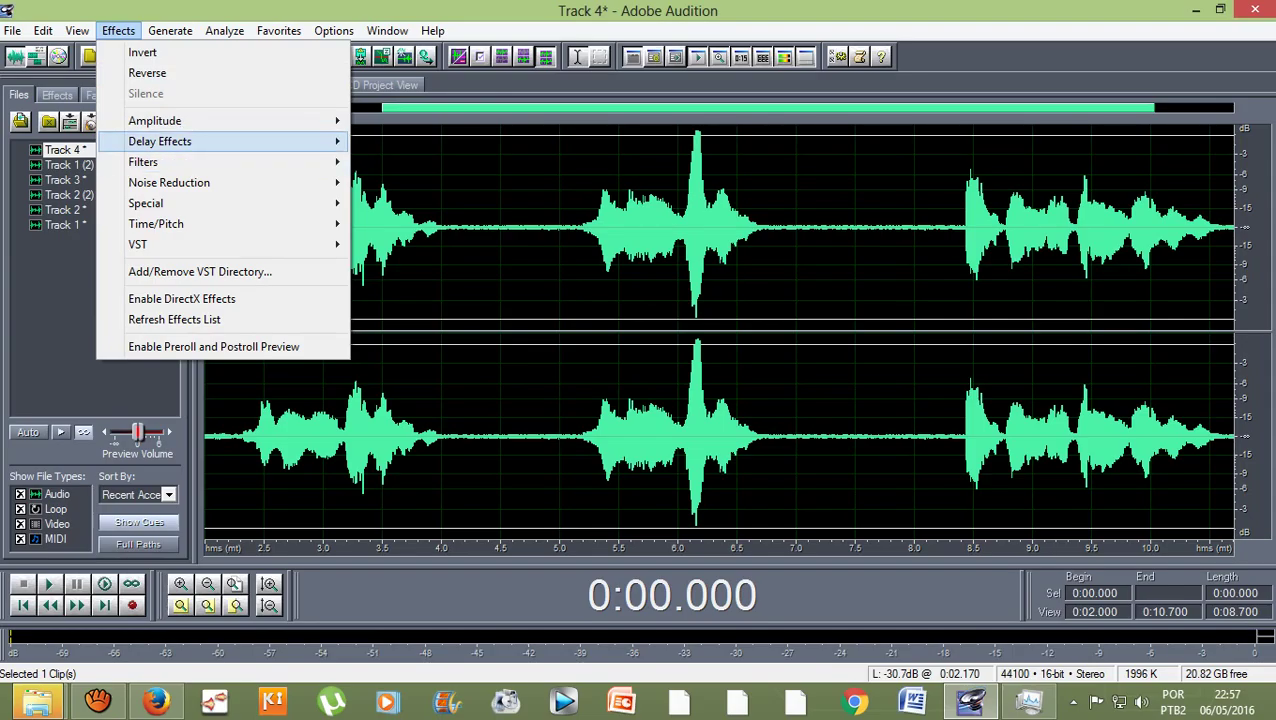
mouse_move(200, 141)
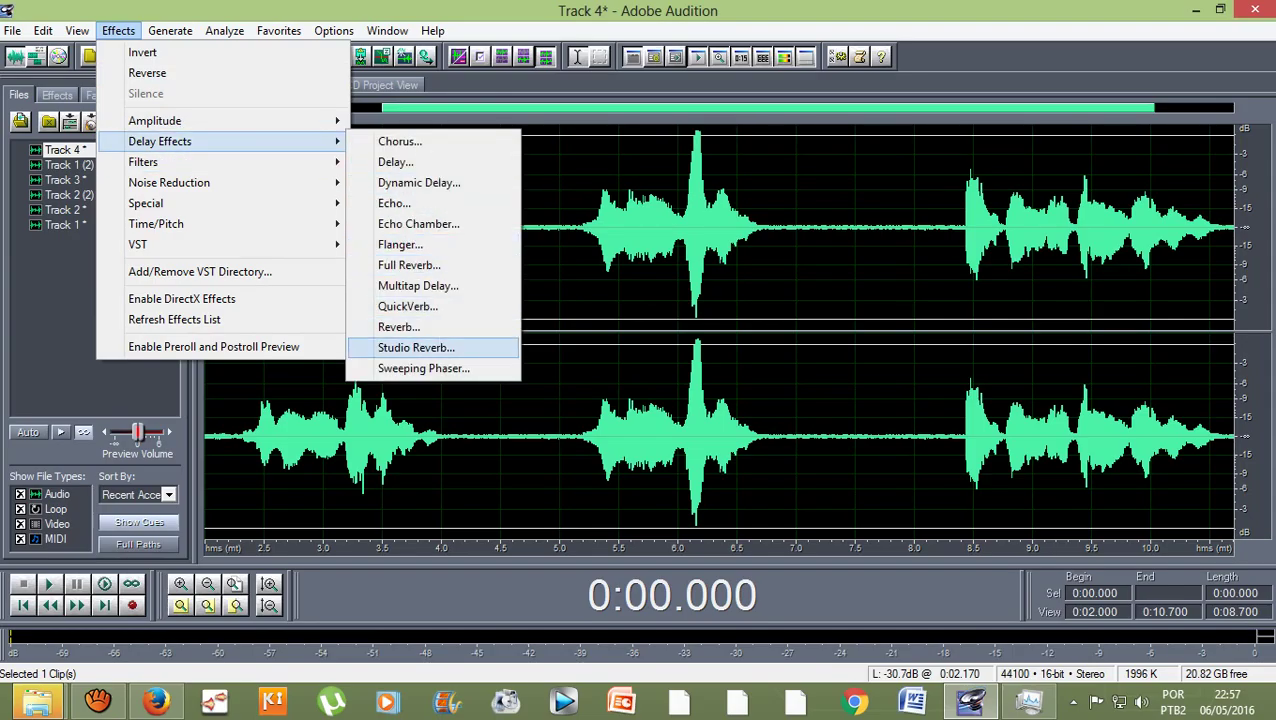
click(416, 347)
click(849, 469)
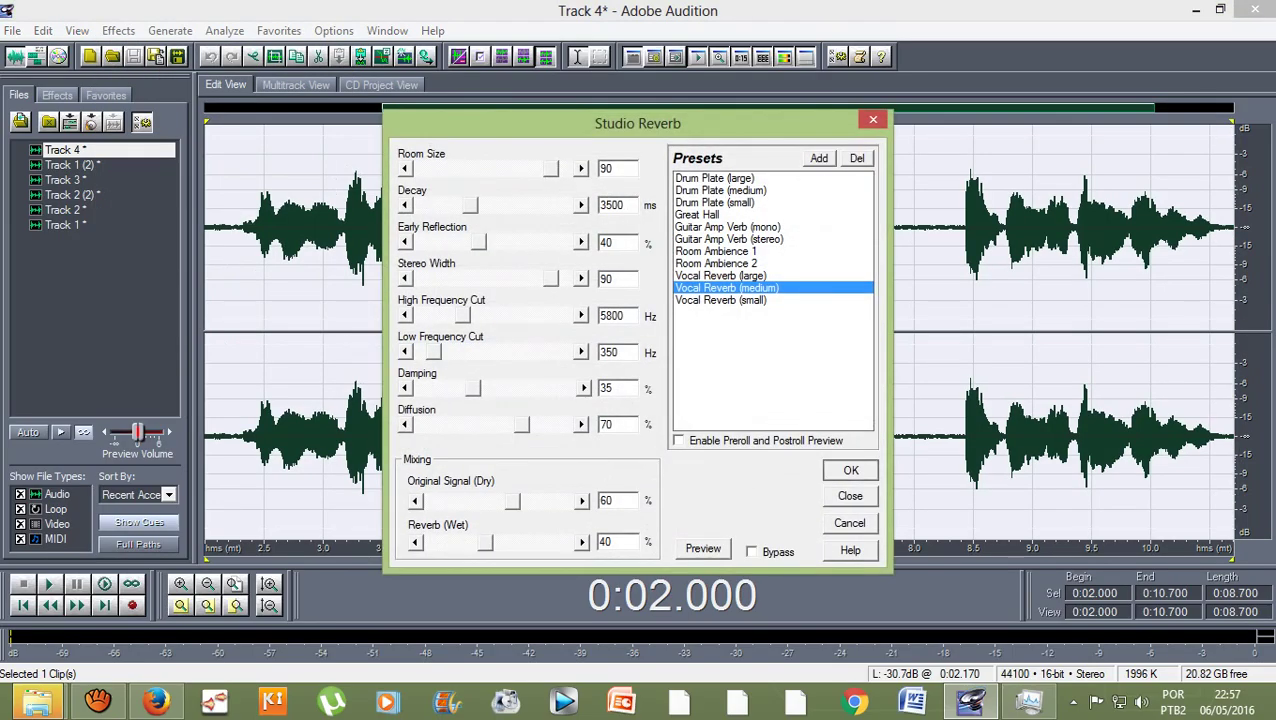
Open the Track 2 clip in the waveform editor and apply Studio Reverb to it using the Vocal Reverb (medium) preset.
click(296, 85)
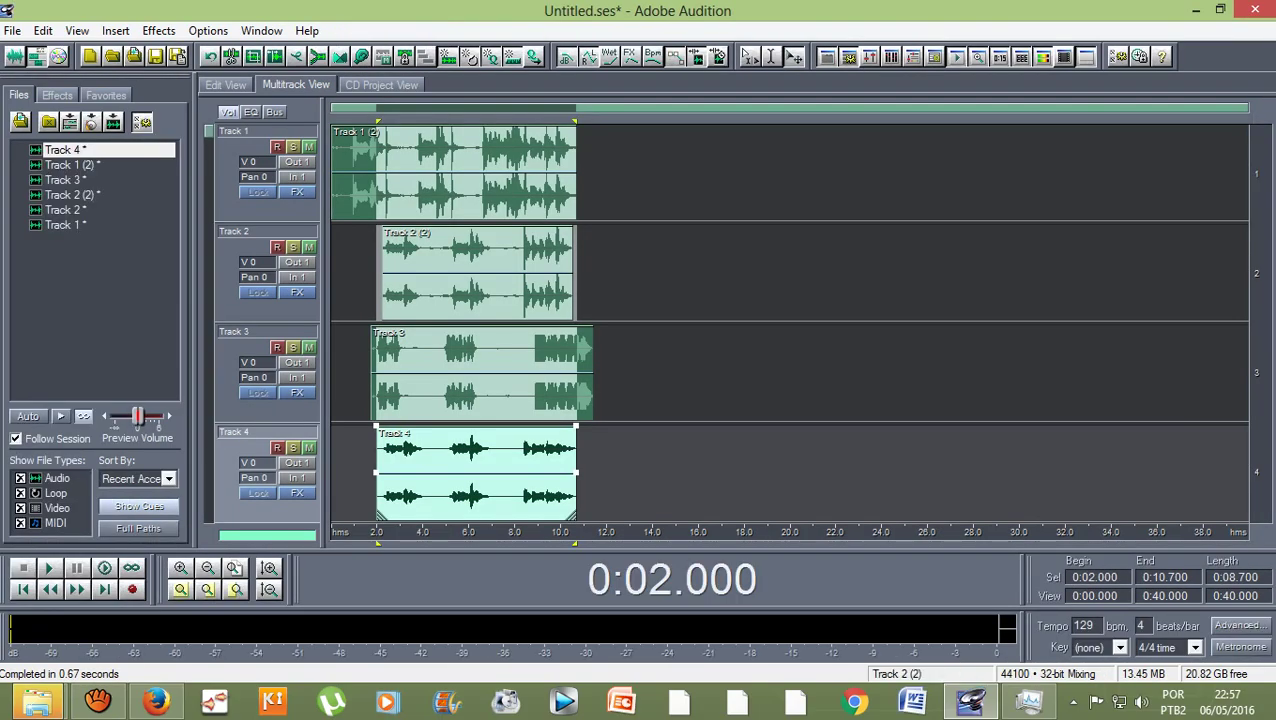
double_click(475, 270)
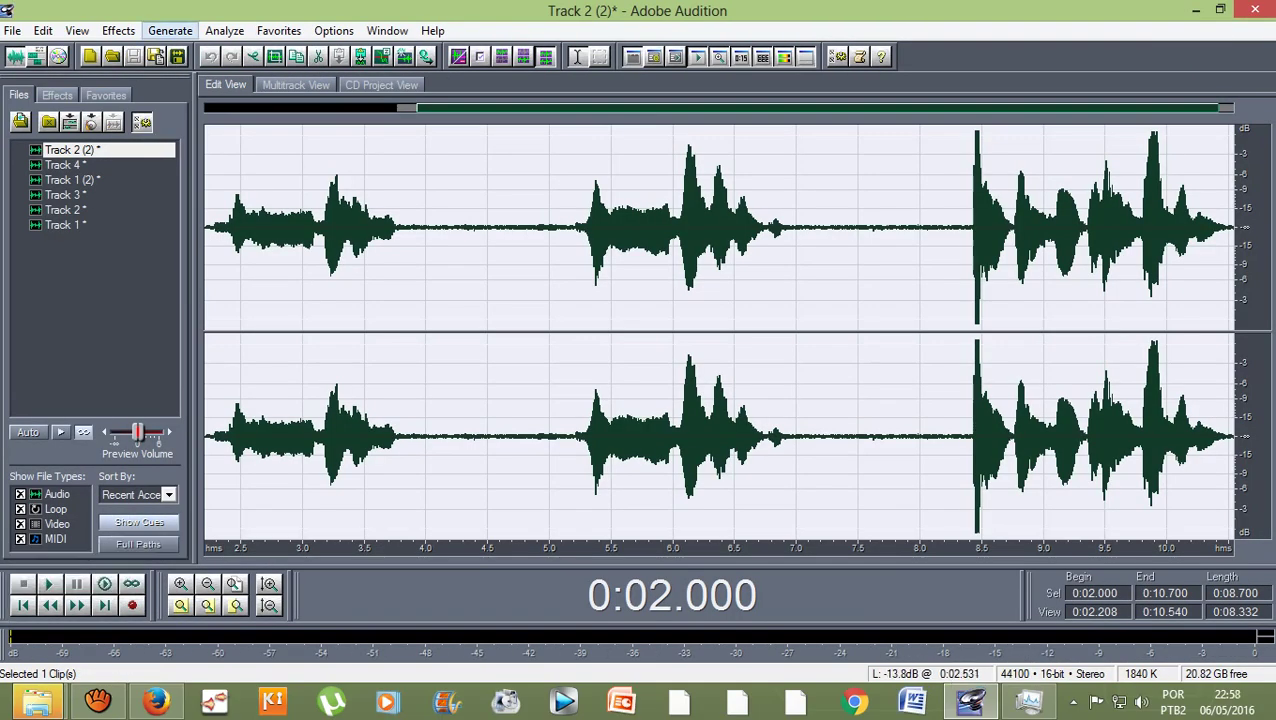
click(118, 30)
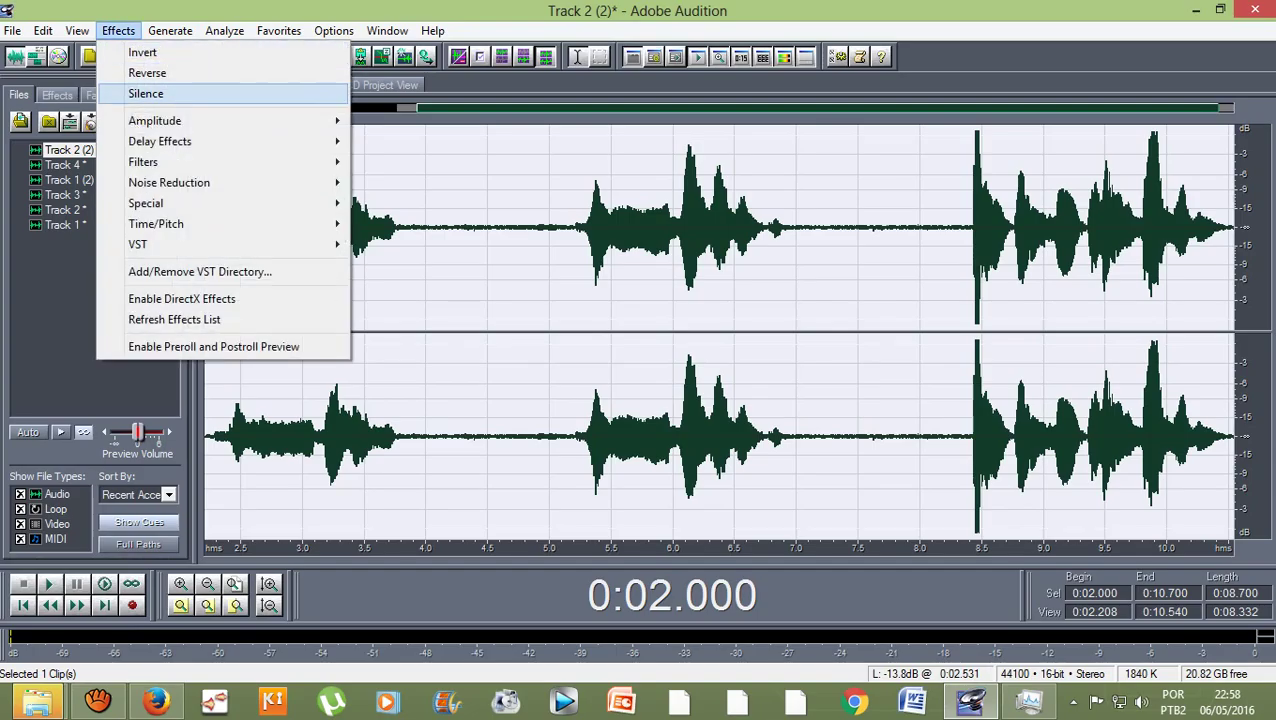
mouse_move(200, 141)
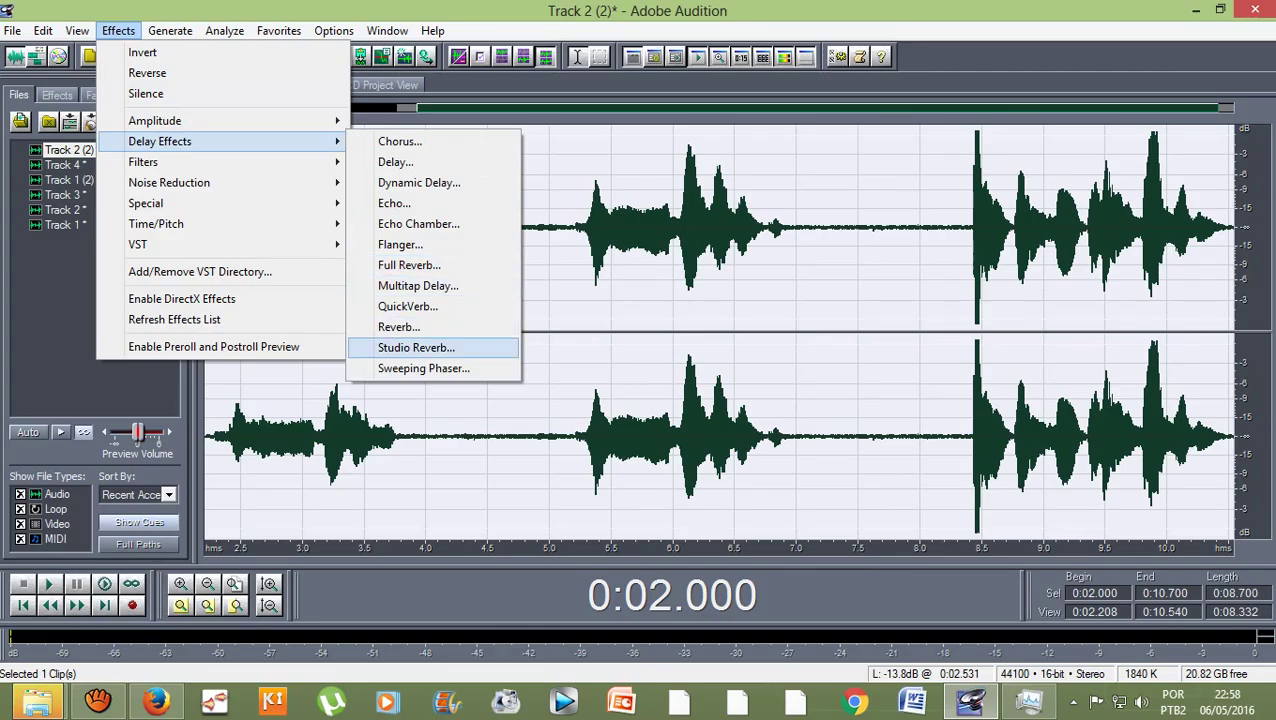
click(415, 347)
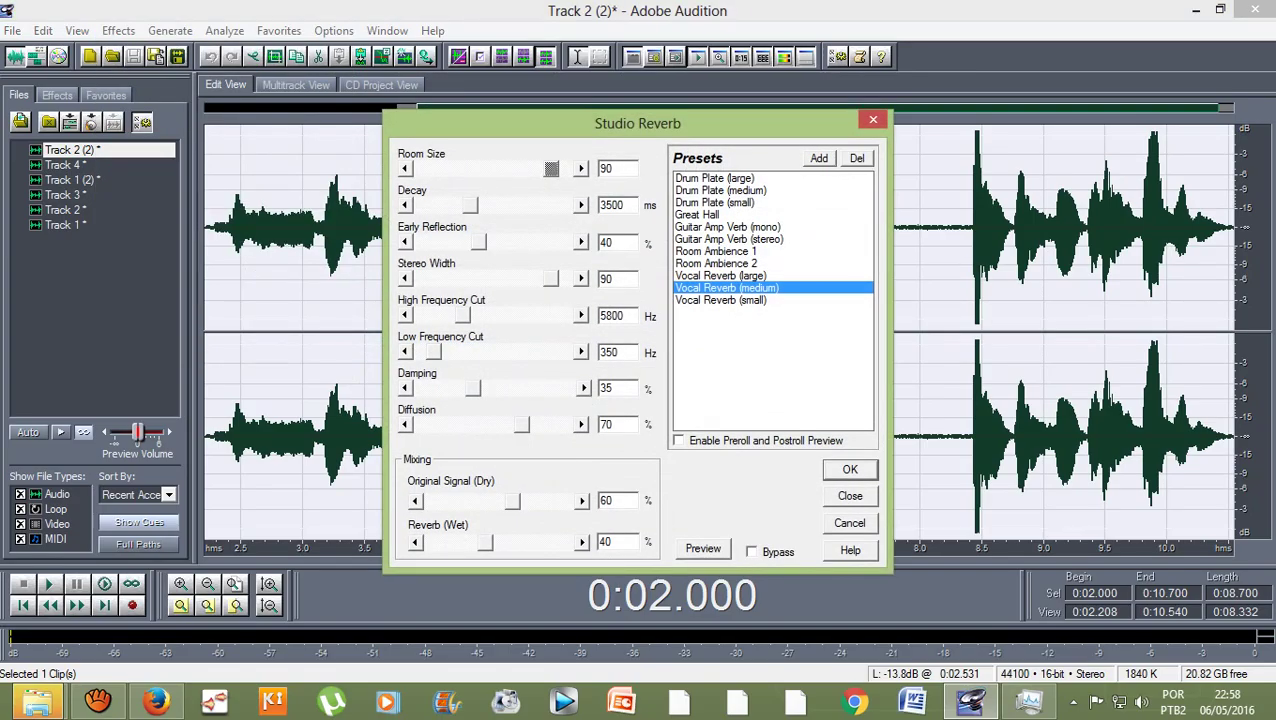
key(Return)
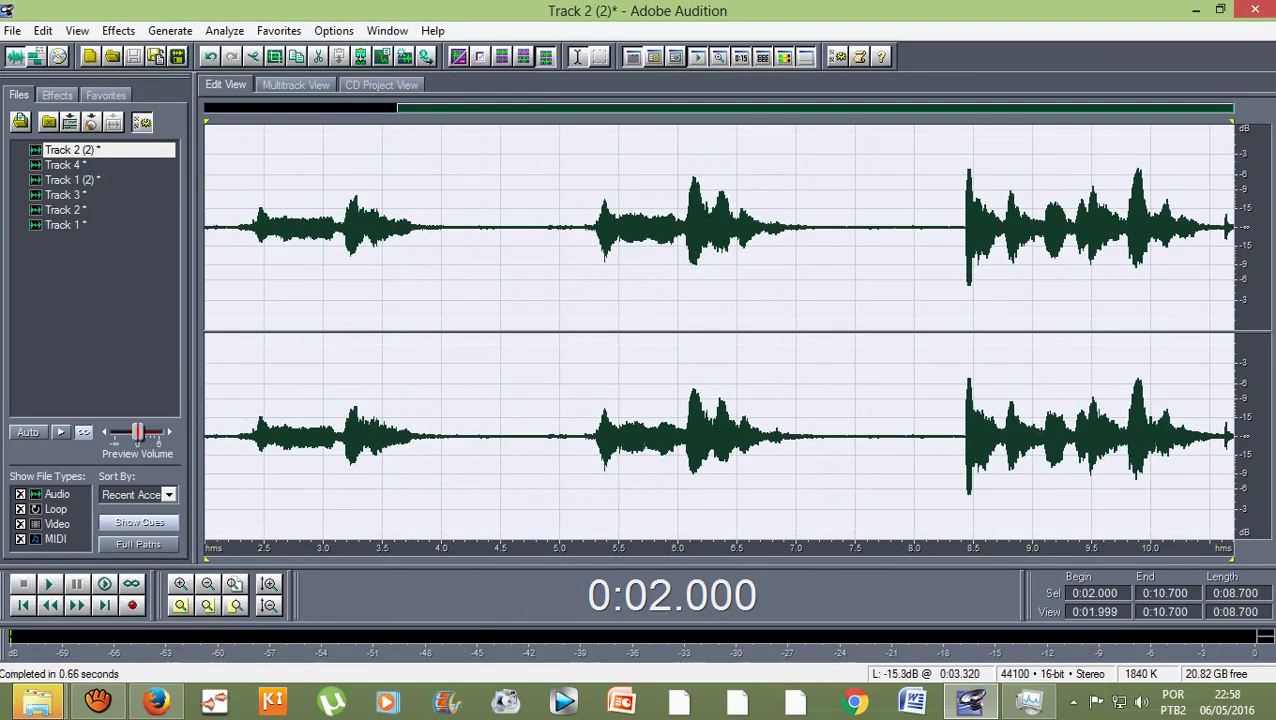
Return to the multitrack session and place the playback cursor at its start.
click(250, 227)
click(296, 85)
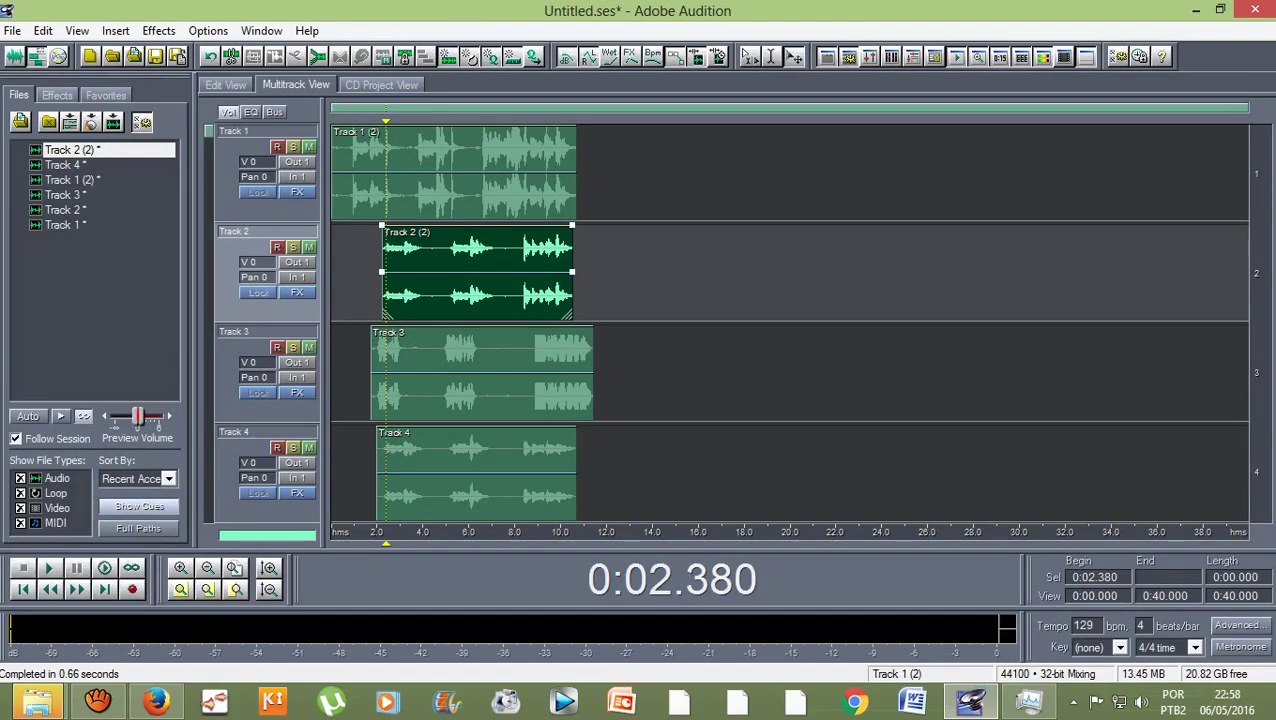
drag(386, 121, 331, 121)
Trim about 0.8 s off the beginning of the Track 1 clip and shift all four clips together to the session start.
click(340, 171)
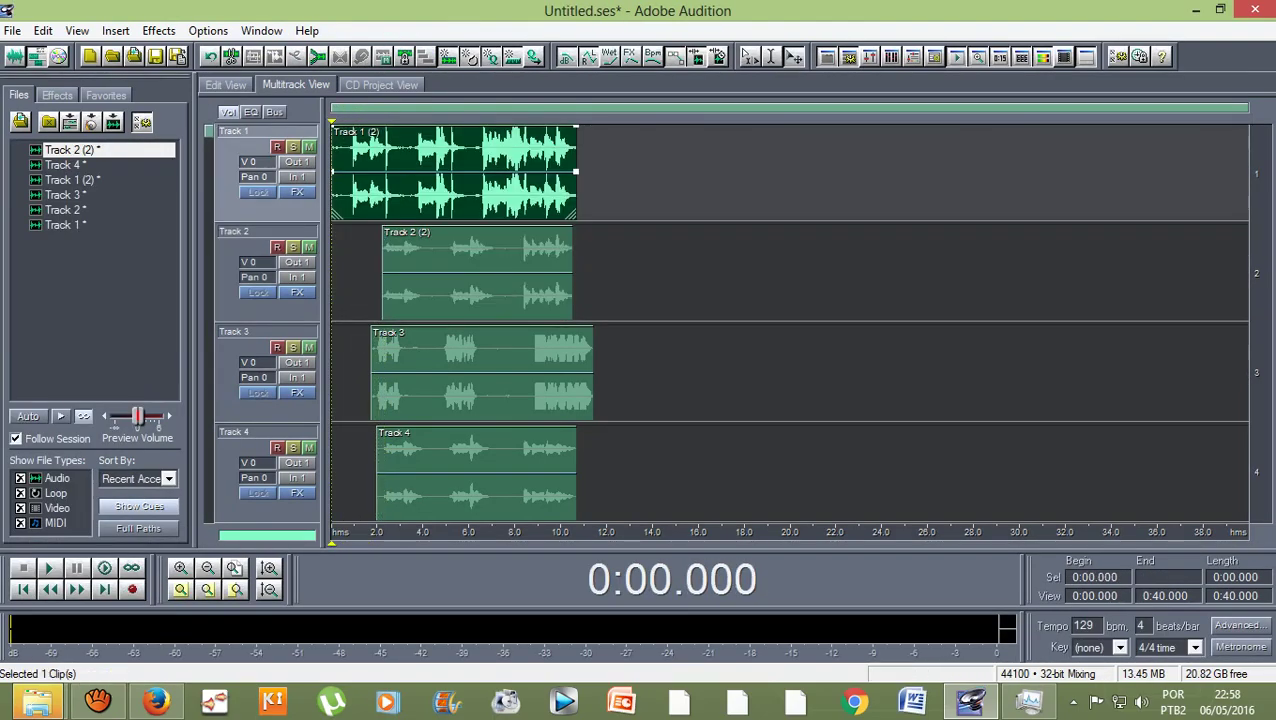
drag(331, 171, 350, 171)
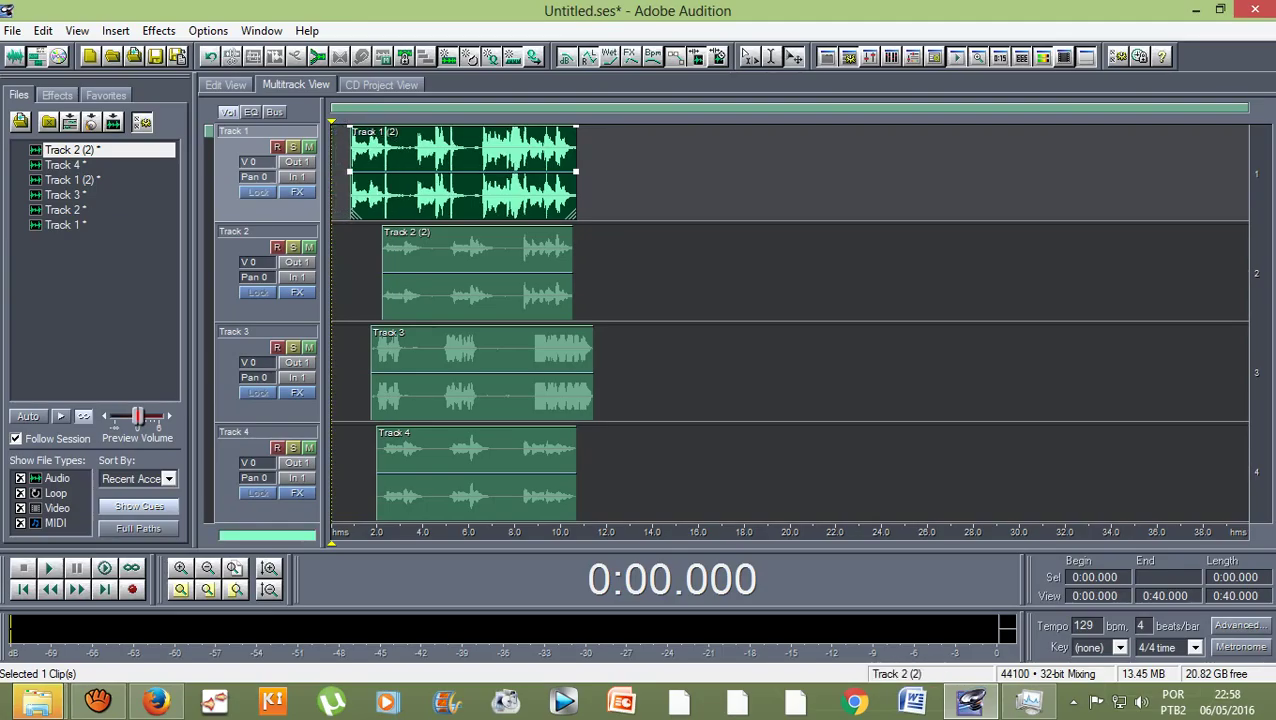
ctrl+click(476, 260)
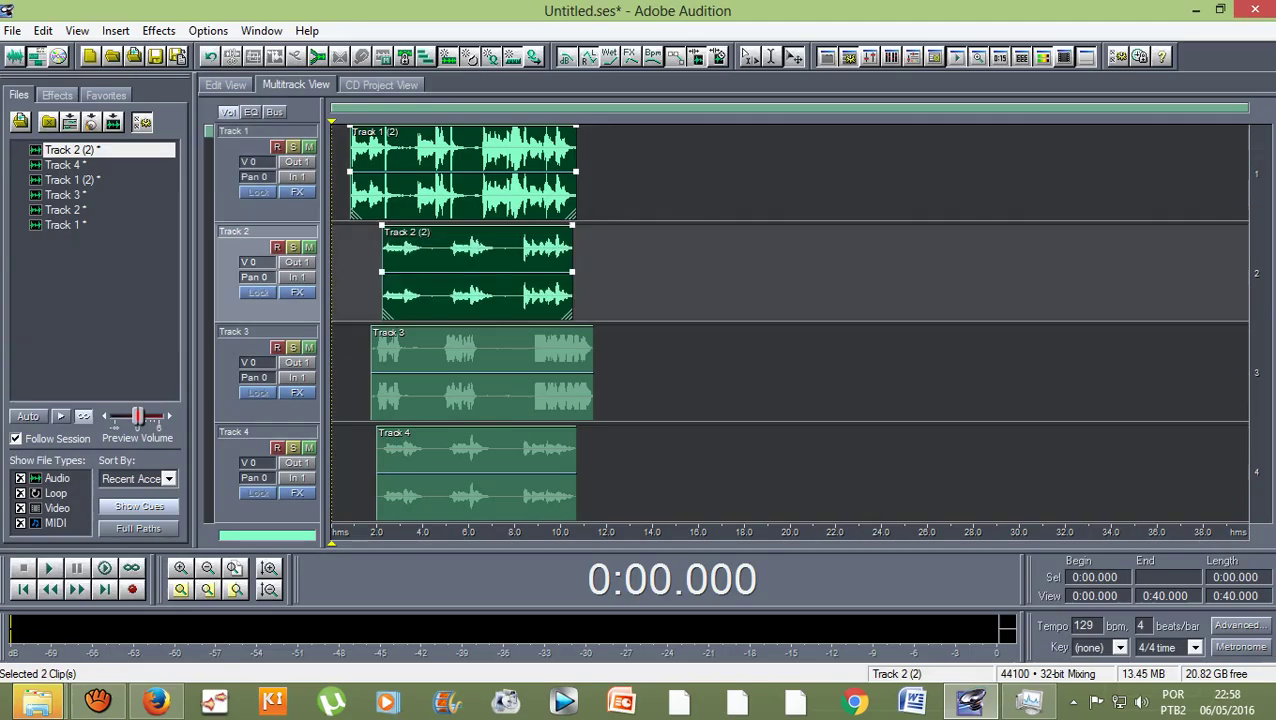
ctrl+click(476, 365)
ctrl+click(476, 465)
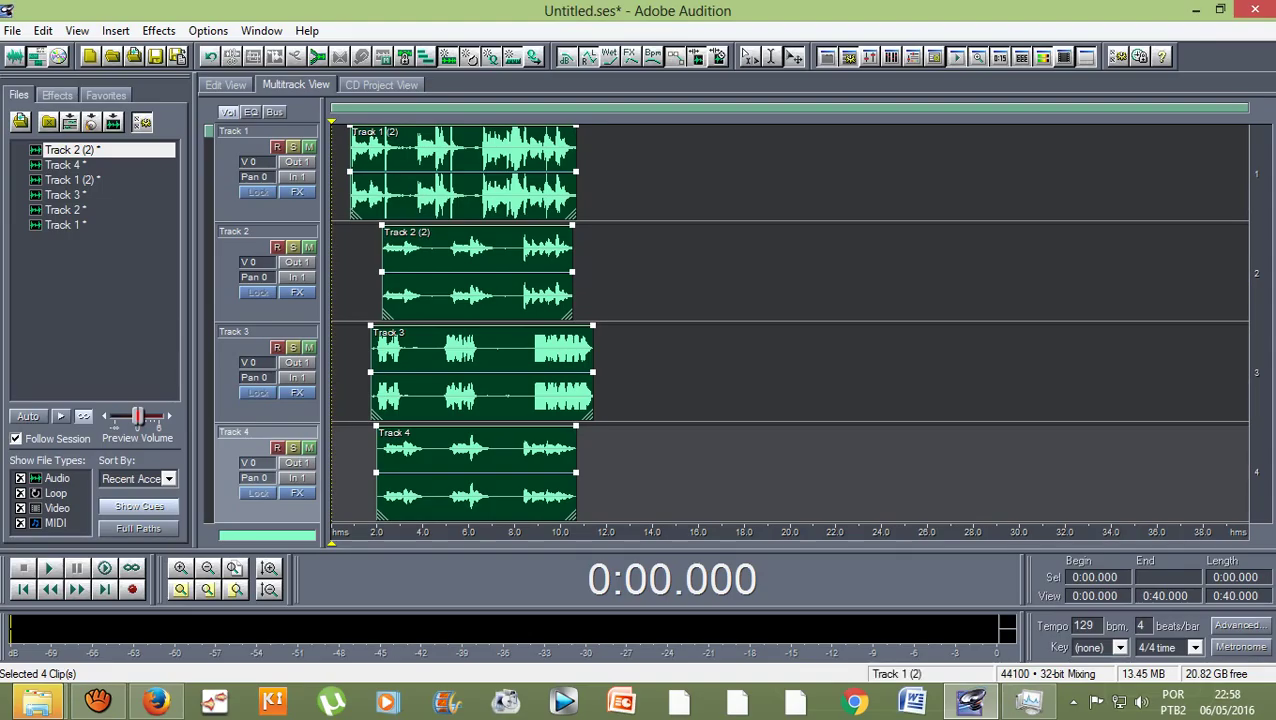
drag(462, 160, 442, 160)
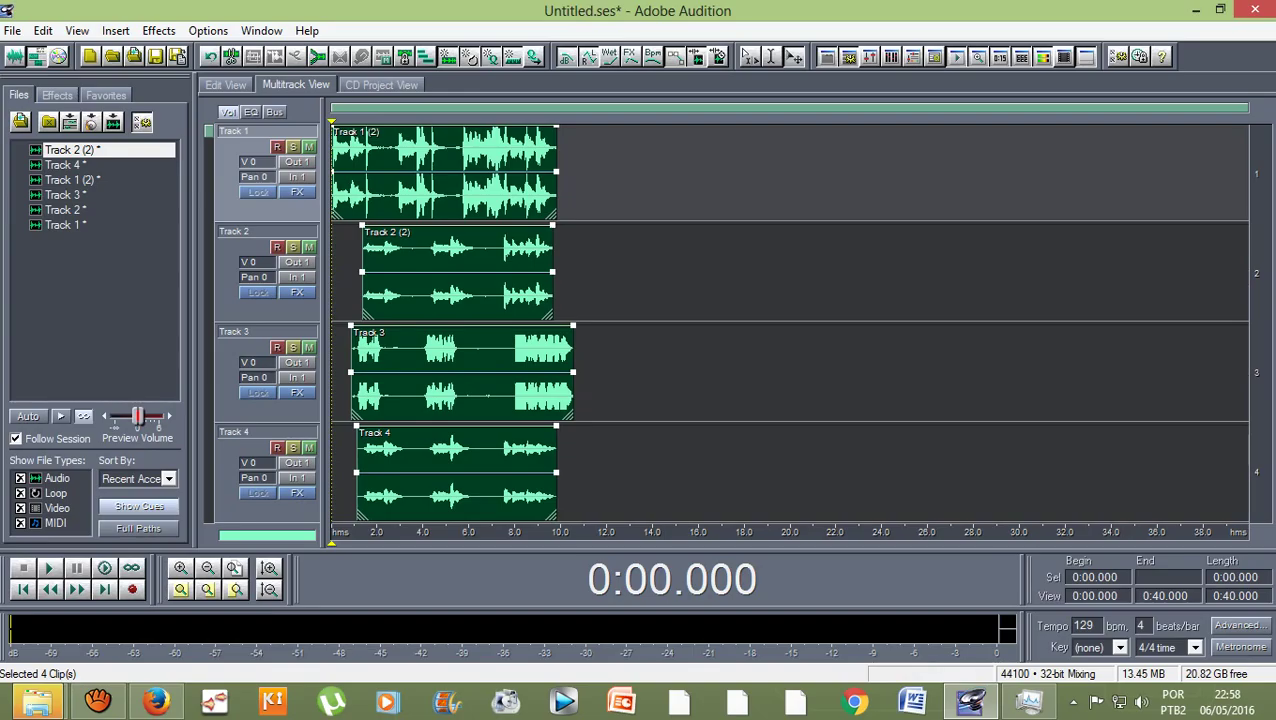
Play the session from the start, first with all four tracks and again with Track 3 muted.
key(space)
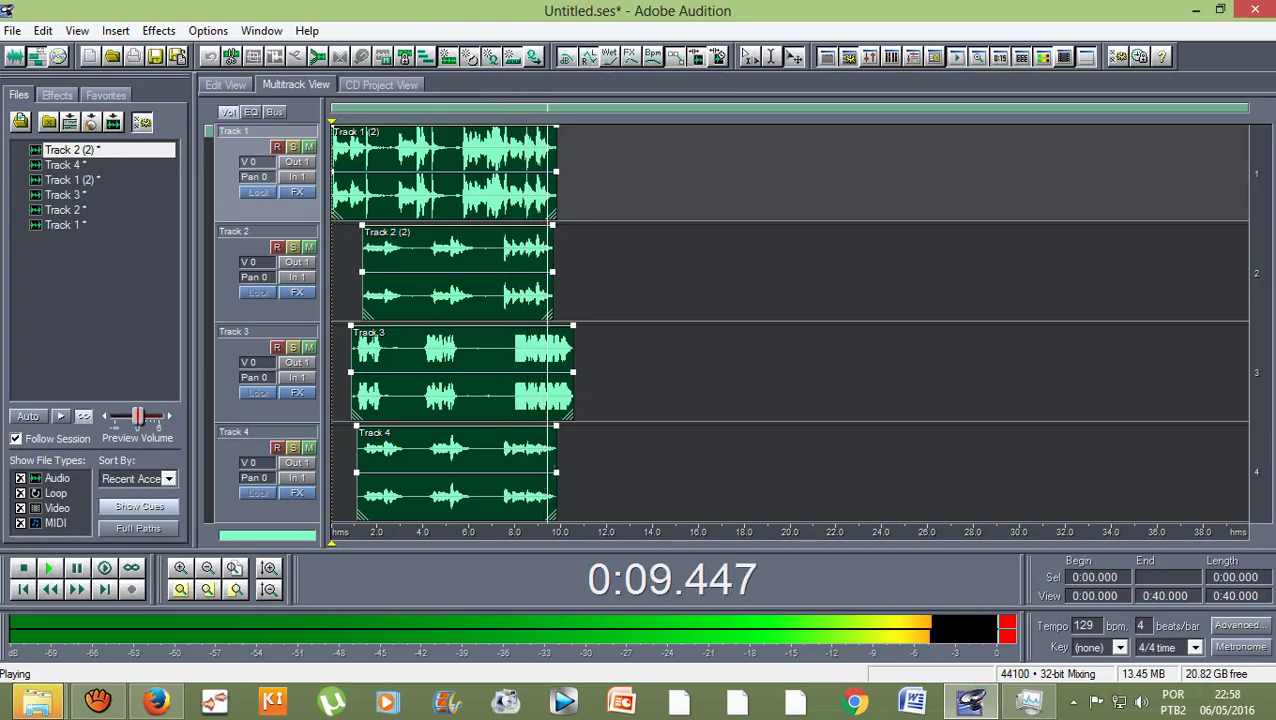
key(space)
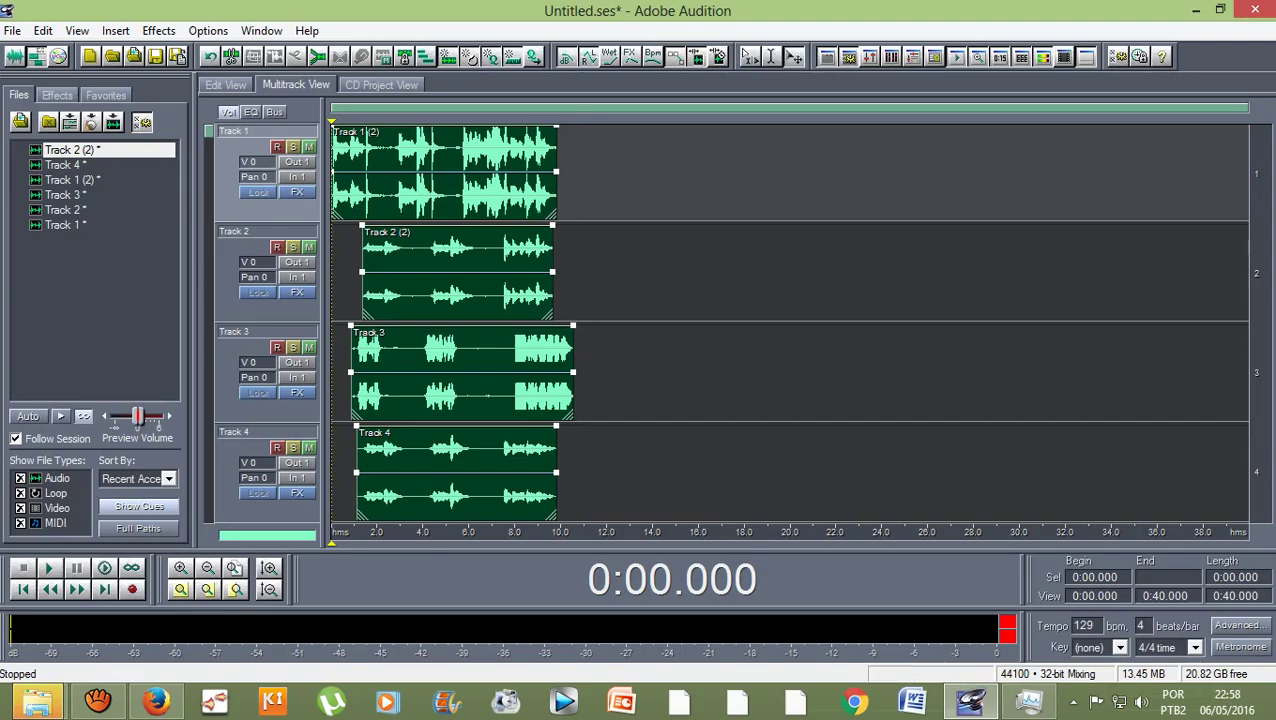
click(309, 347)
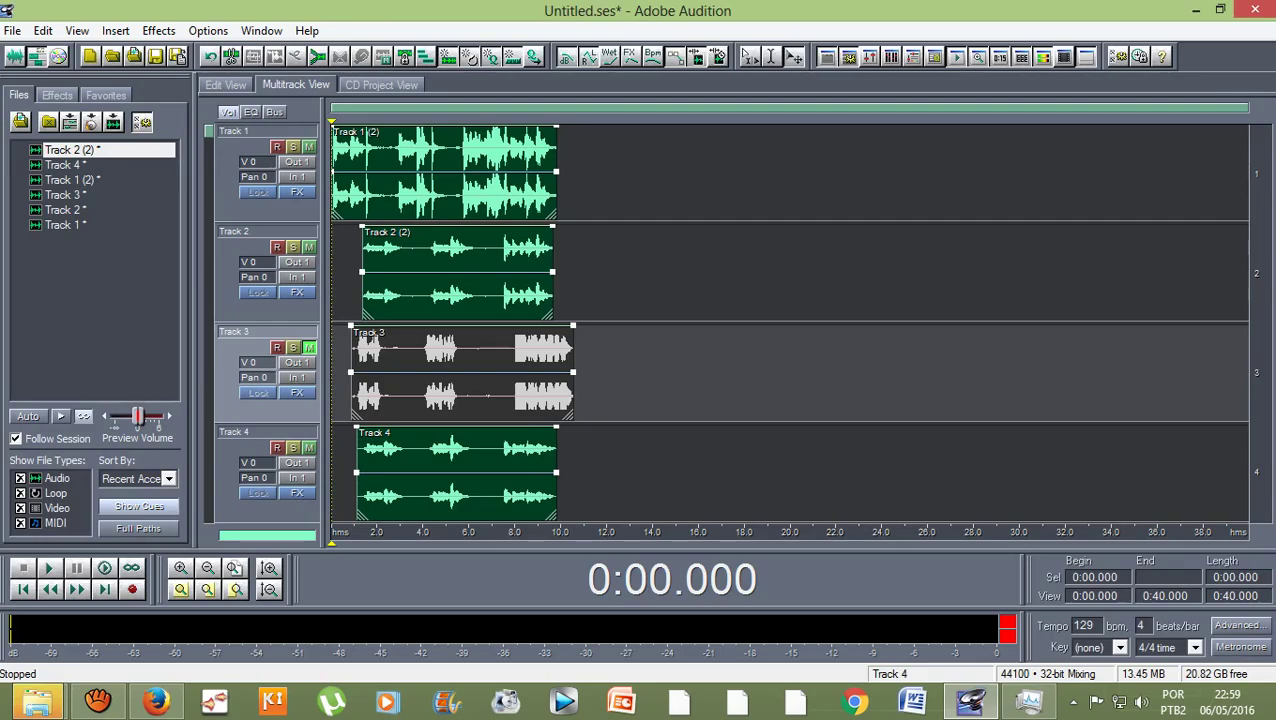
key(space)
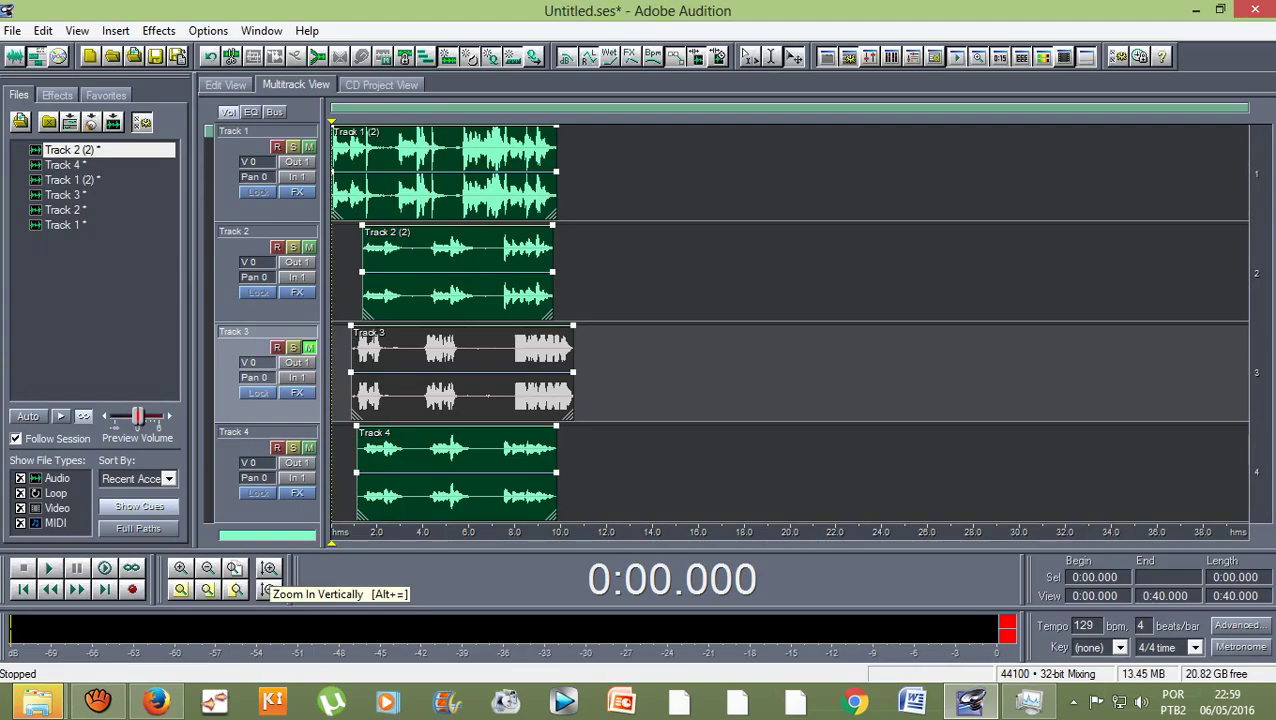
Examine the session's track layout vertically, from a single enlarged track out to the compact list of Tracks 1 to 21.
click(266, 590)
click(266, 590)
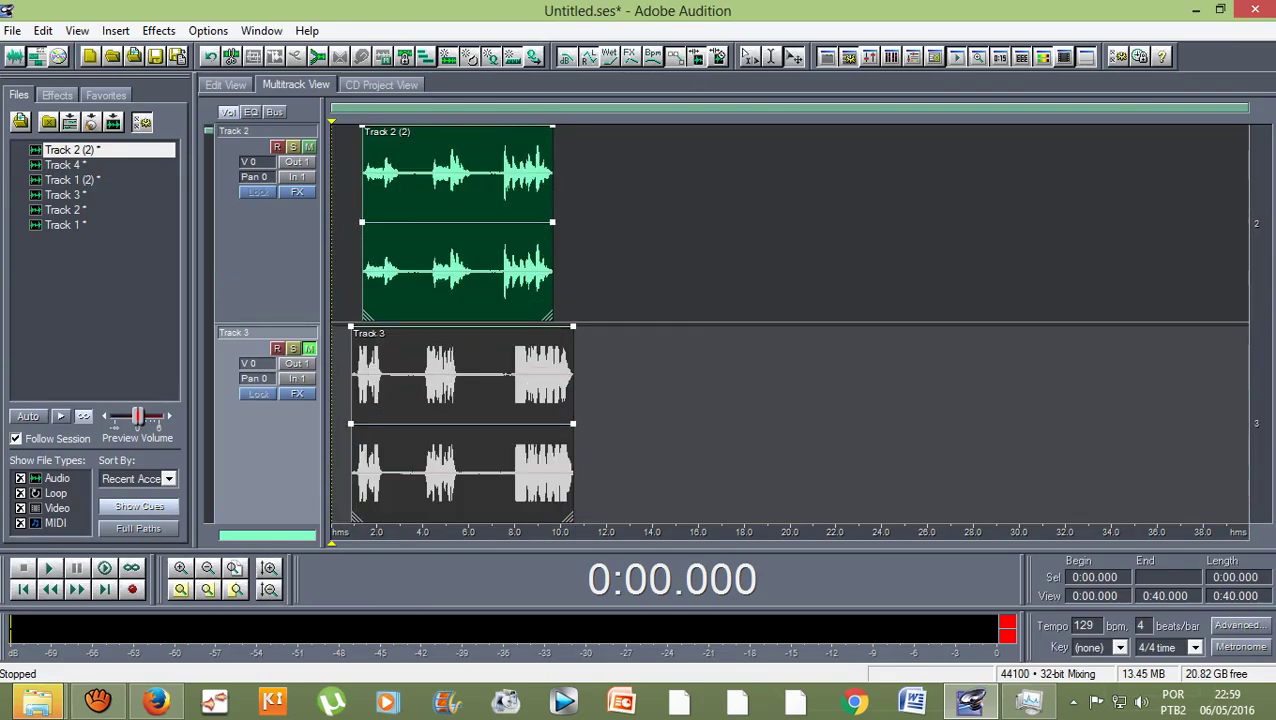
click(266, 590)
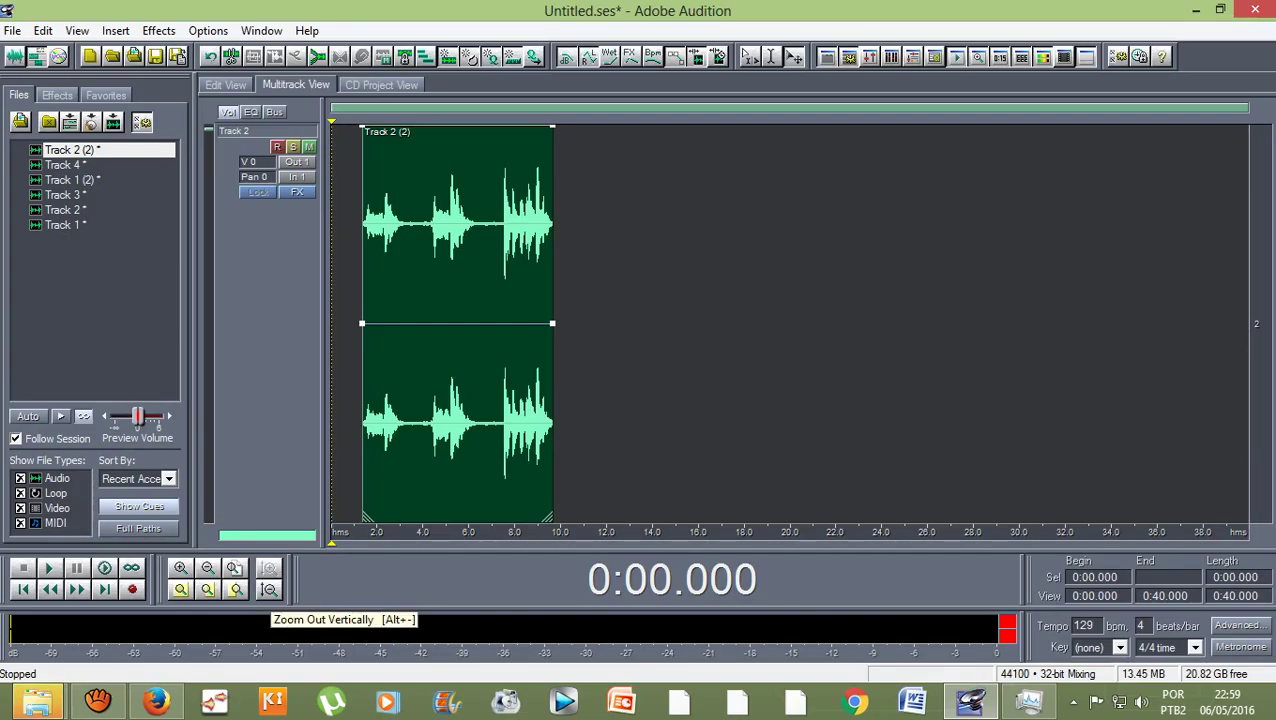
click(269, 590)
click(269, 590)
click(269, 590)
click(269, 590)
click(269, 590)
click(269, 590)
click(269, 590)
click(269, 590)
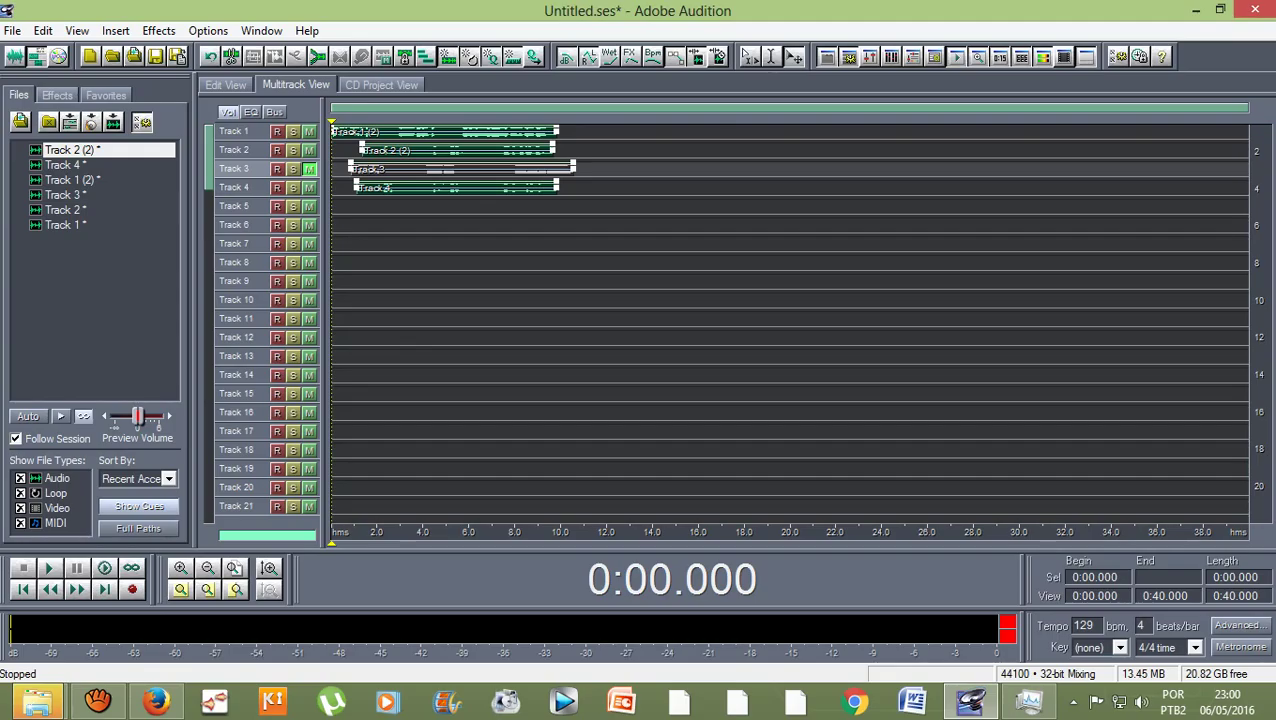
key(space)
mouse_move(100, 706)
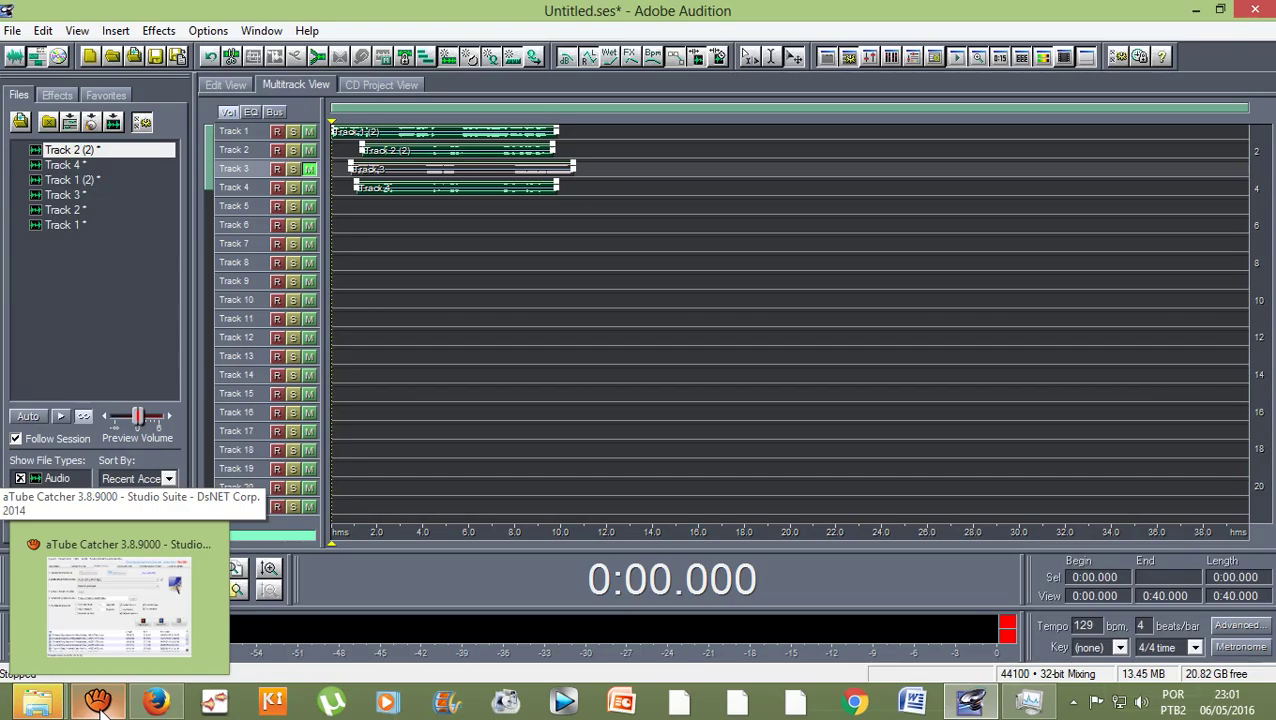
click(100, 706)
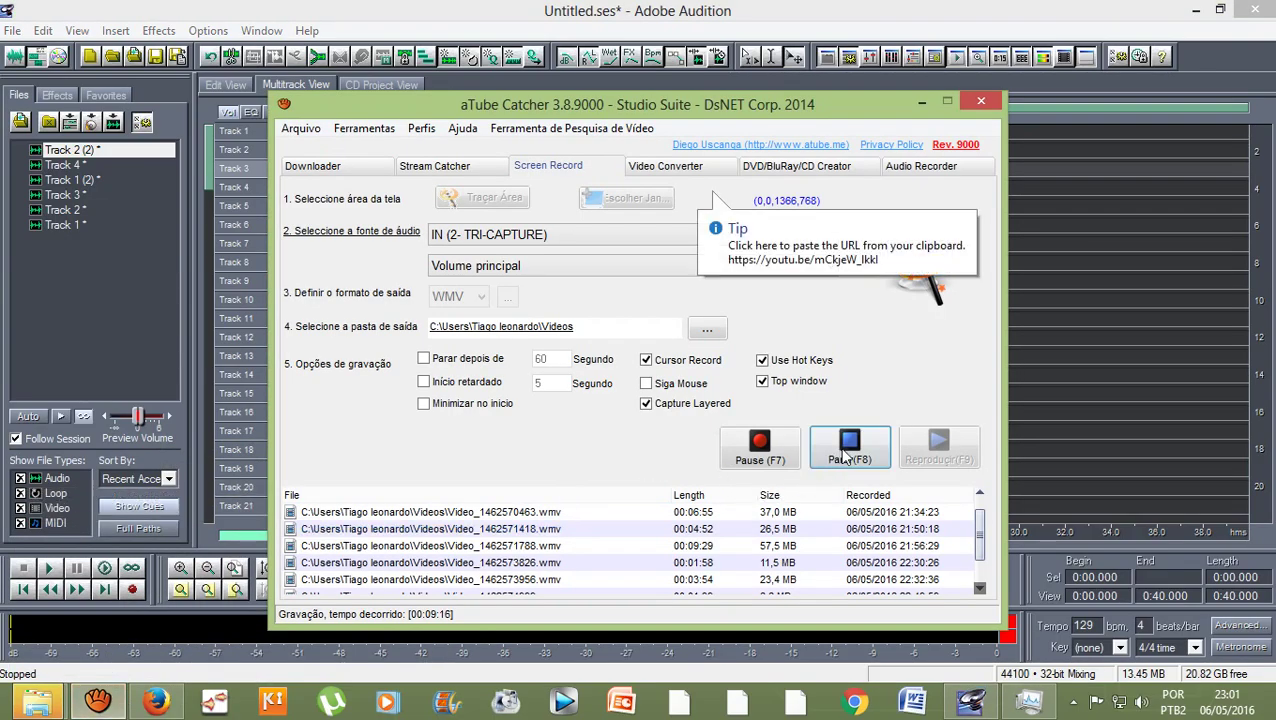